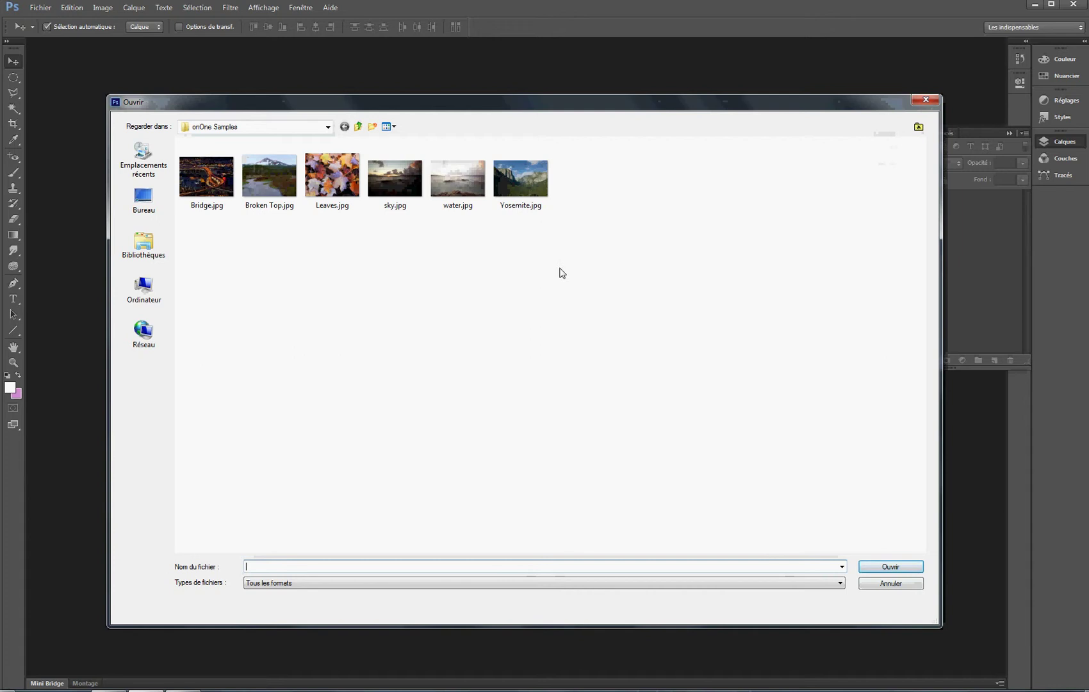
Open sky.jpg from the onOne Samples folder and shift its document window slightly down.
left_click(395, 179)
left_click(395, 179)
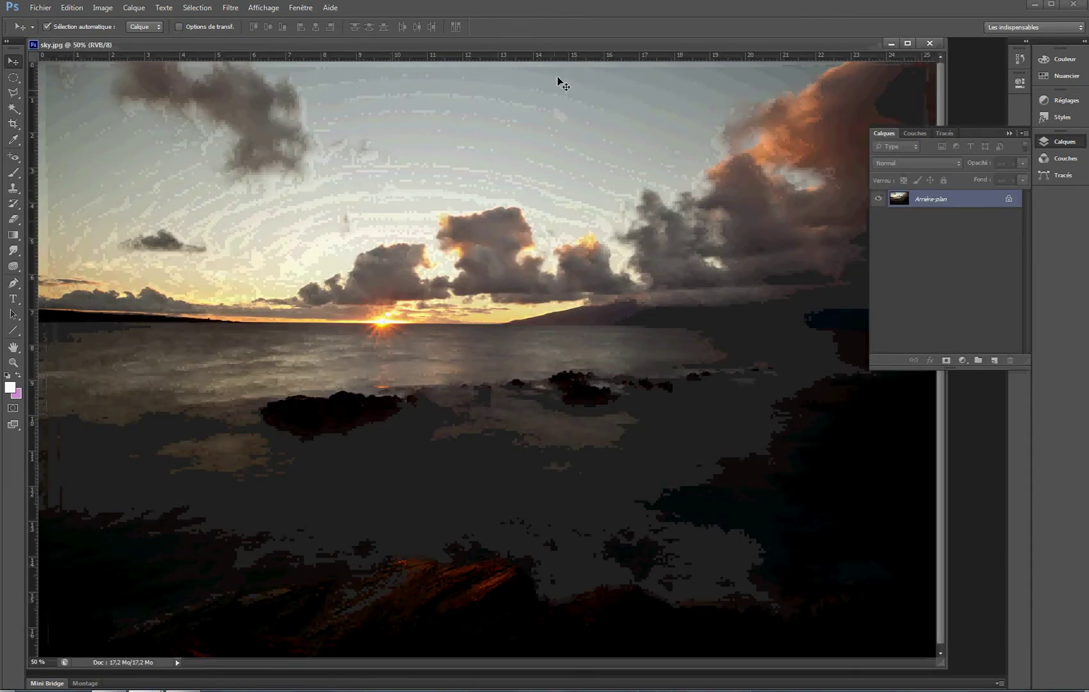
left_click_drag(575, 45, 577, 54)
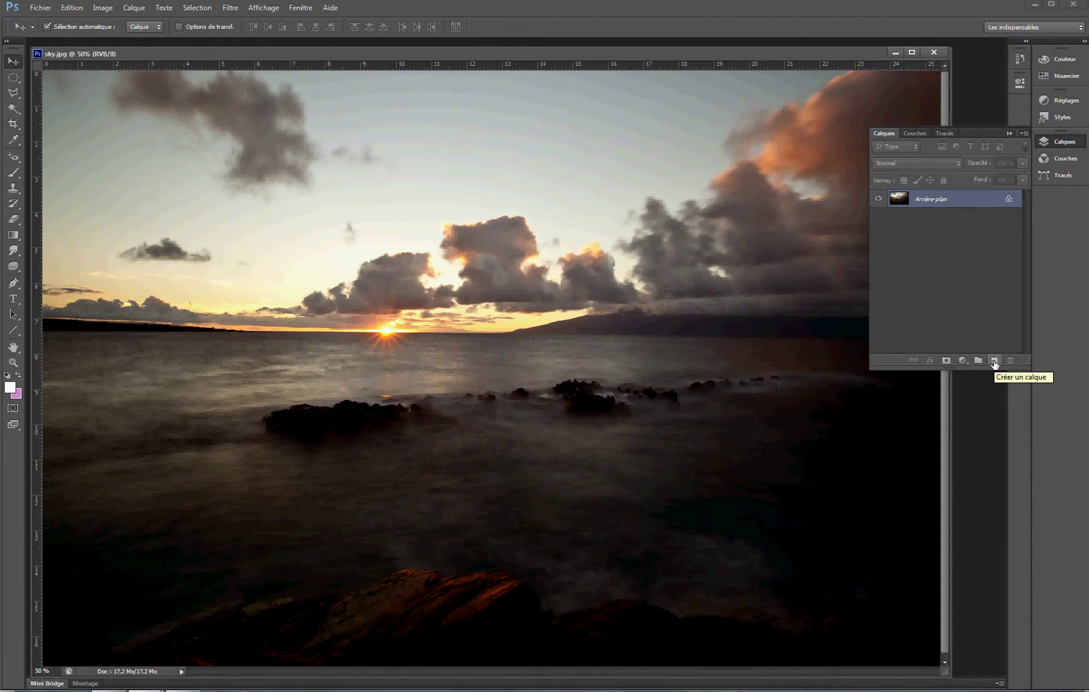
Add three empty layers above the background layer.
left_click(994, 360)
left_click(994, 361)
left_click(994, 361)
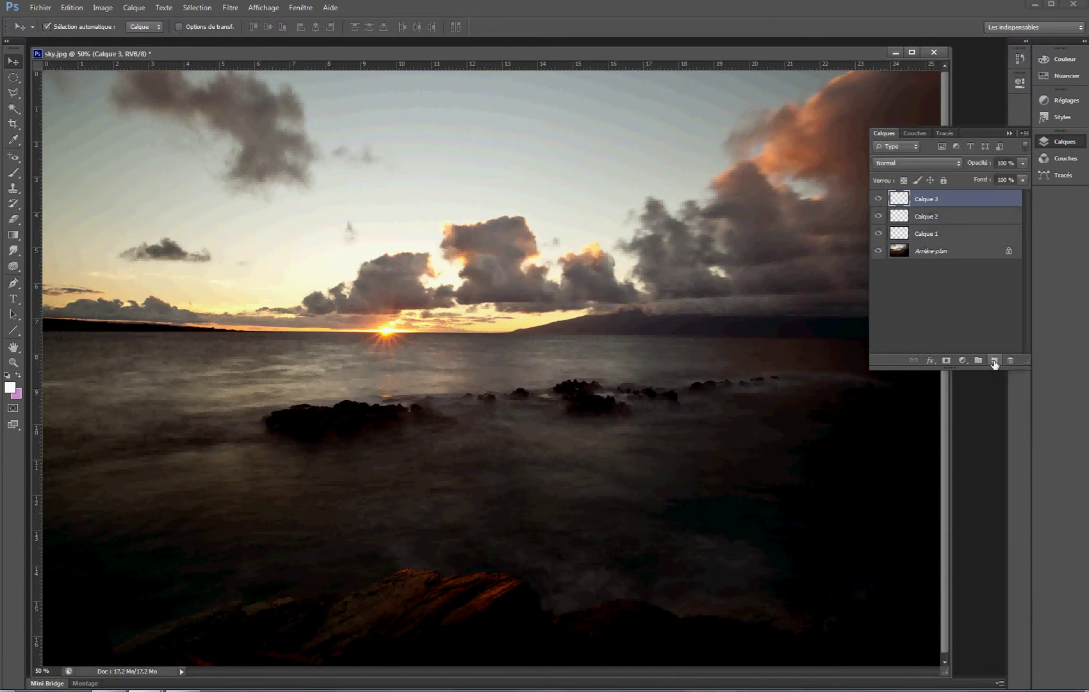
On layer Calque 1, make a nearly square rectangular marquee selection over the small cloud in the left part of the sky.
left_click(924, 234)
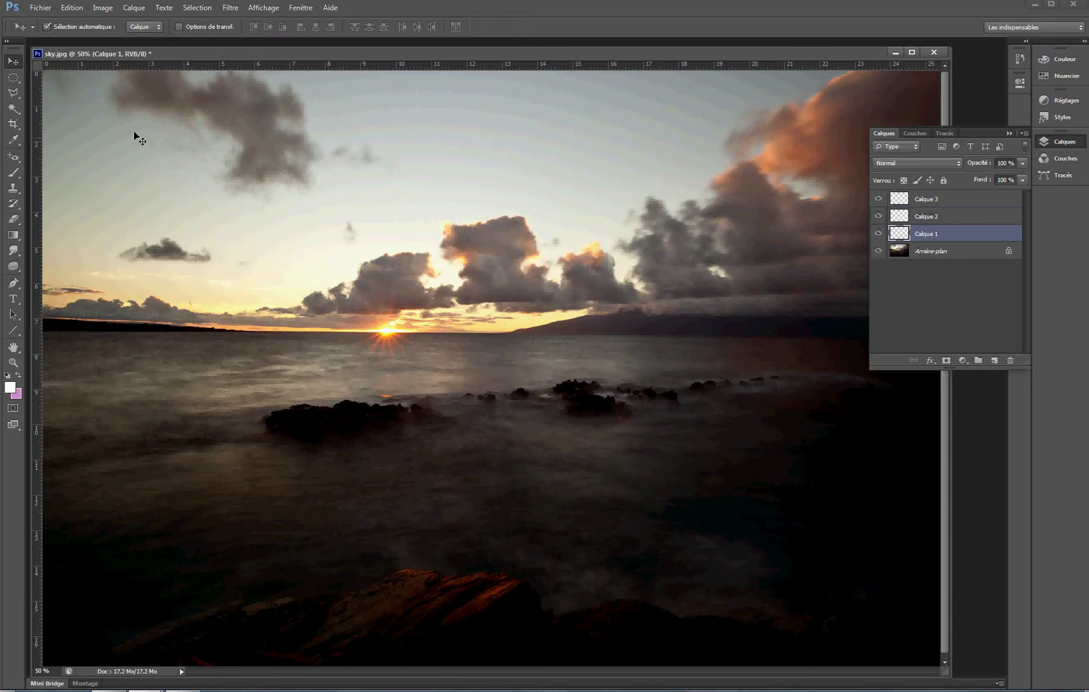
left_click(13, 77)
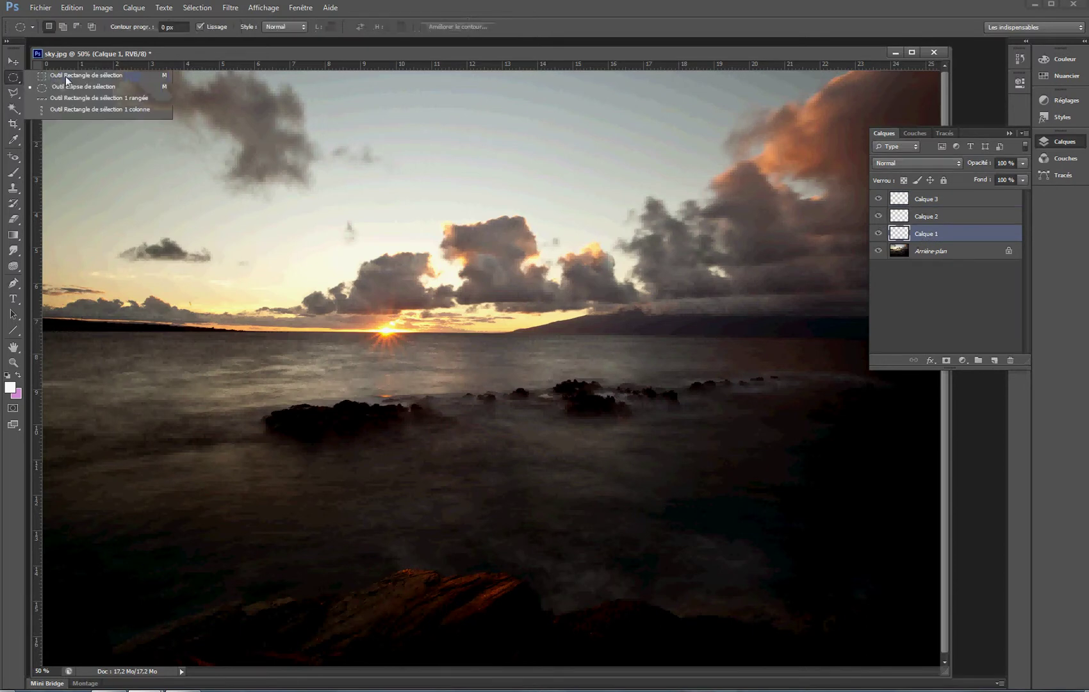
left_click(65, 77)
left_click_drag(97, 159, 242, 310)
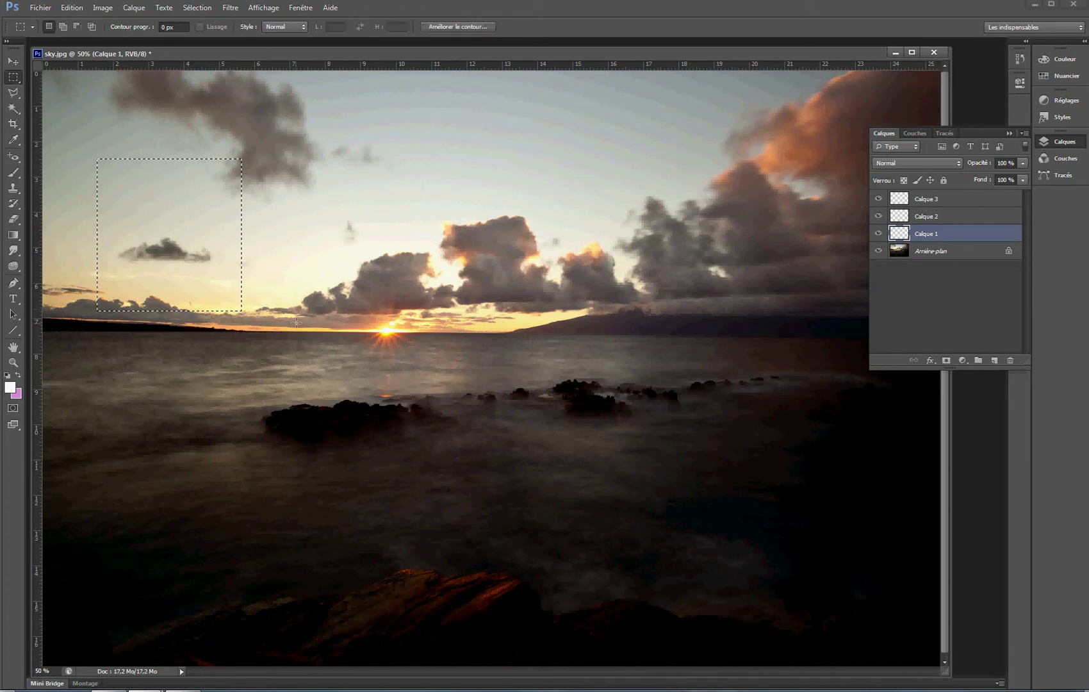
Set the foreground colour to saturated blue, 002aff.
left_click(11, 388)
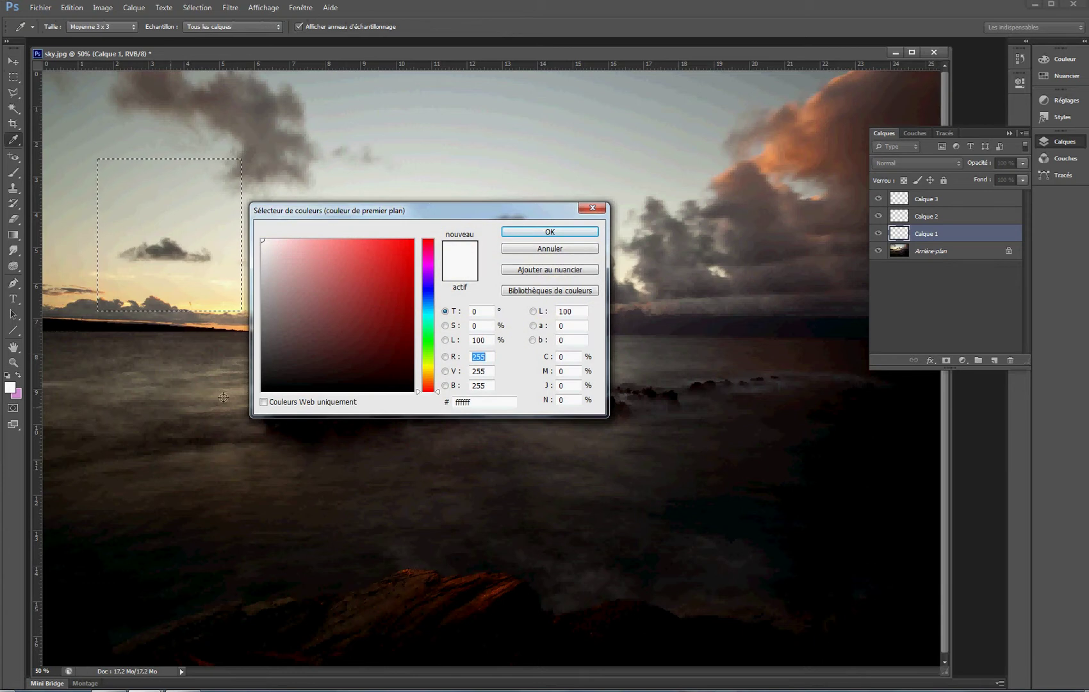
left_click(428, 295)
left_click_drag(401, 248, 415, 238)
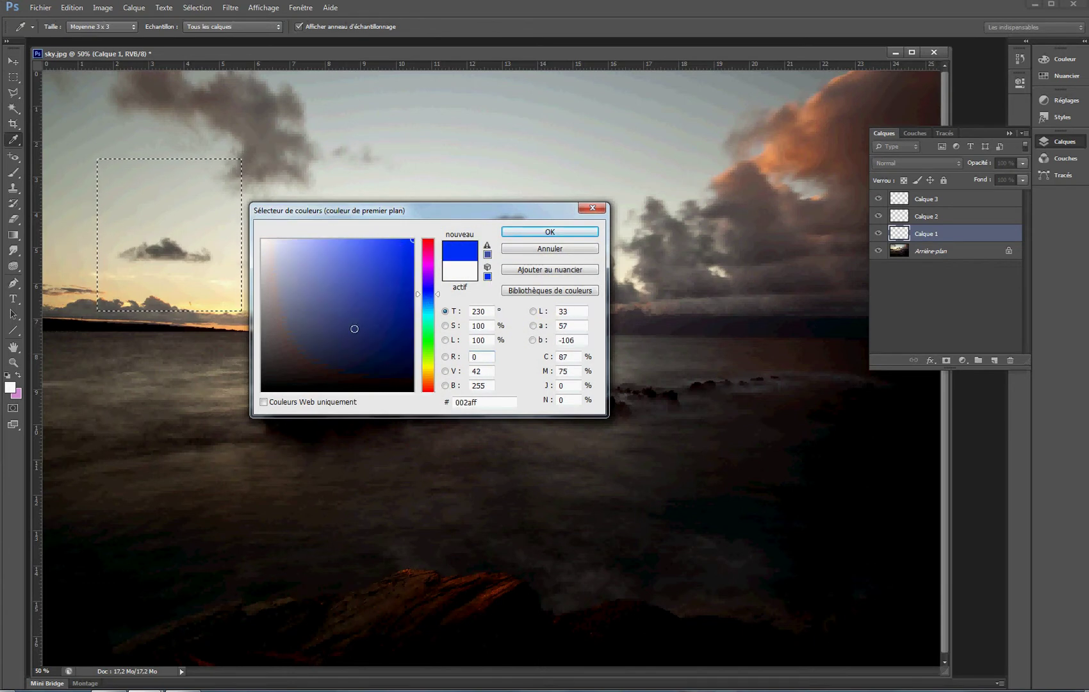
left_click(542, 234)
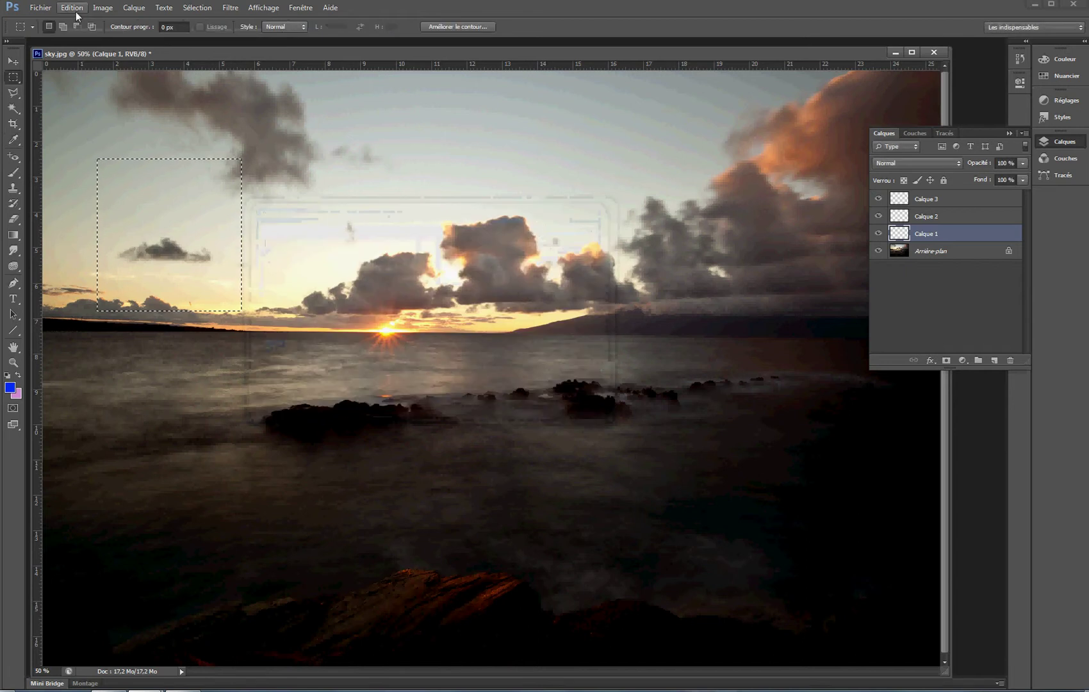
Fill the rectangular selection with the foreground colour in Normal mode at 100% opacity, and deselect it.
left_click(76, 13)
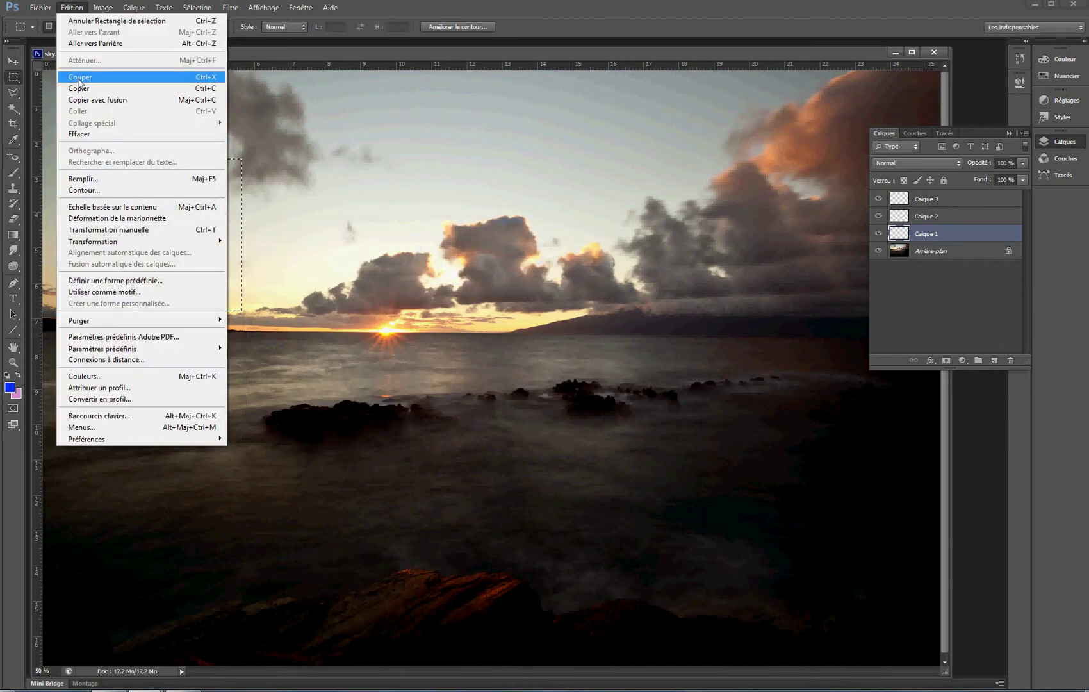
left_click(84, 181)
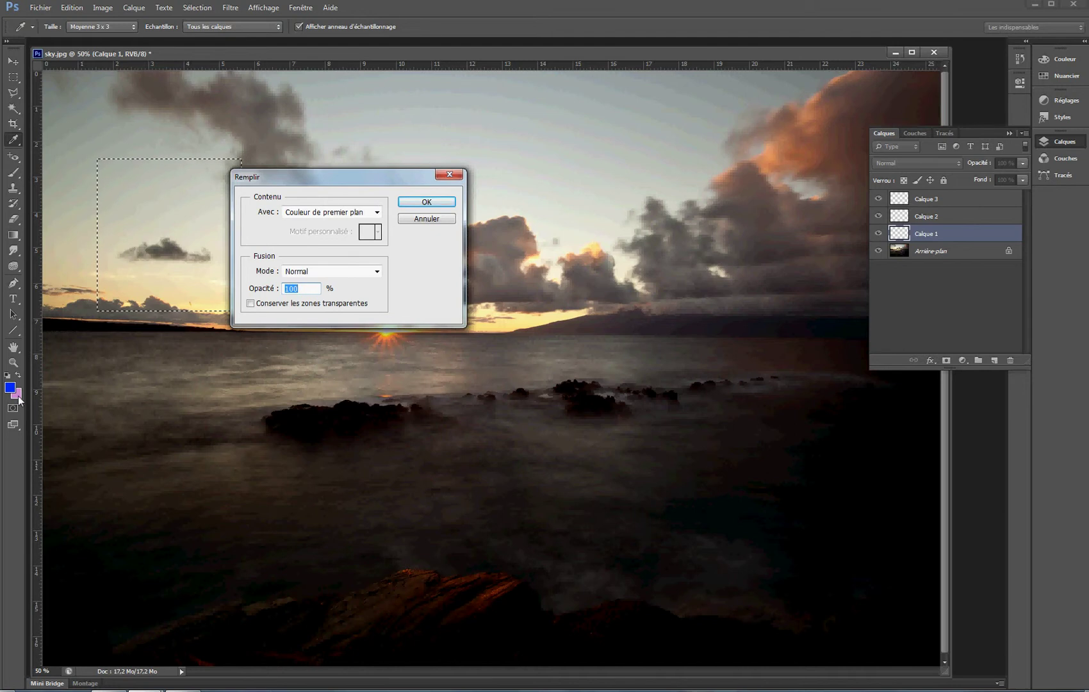
left_click(349, 211)
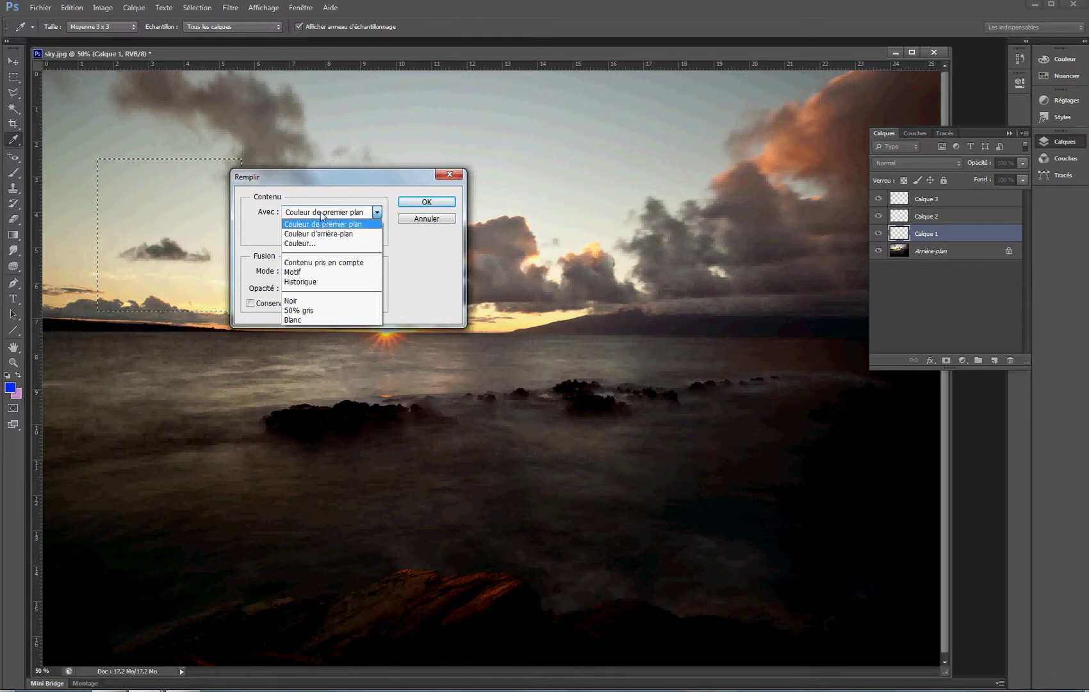
left_click(322, 216)
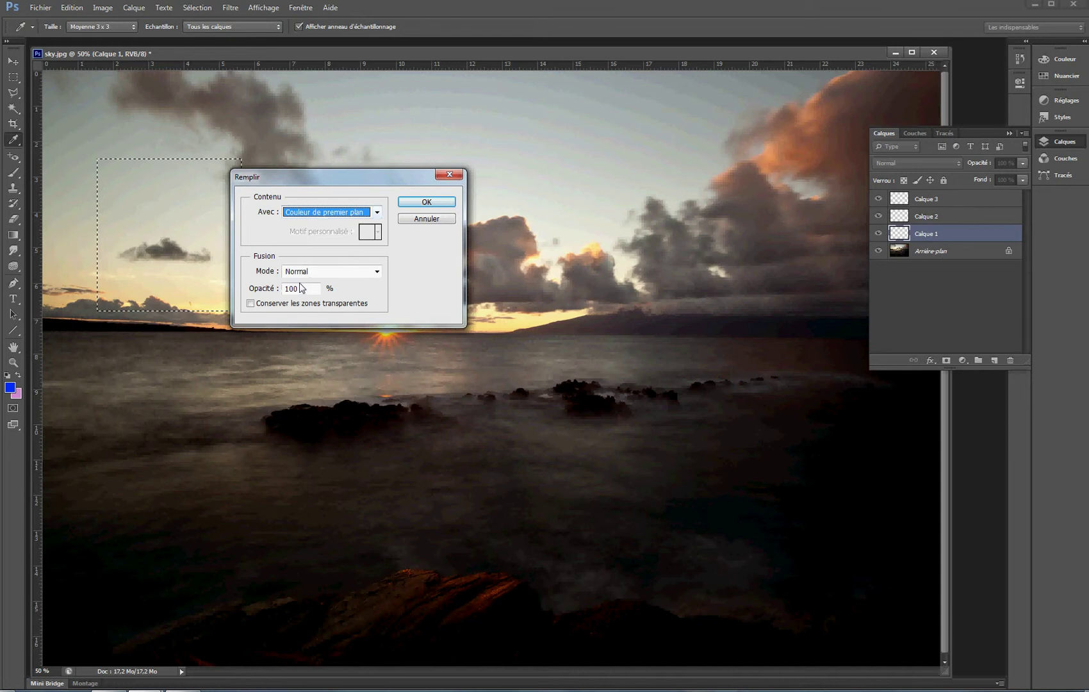
left_click(426, 202)
key("m")
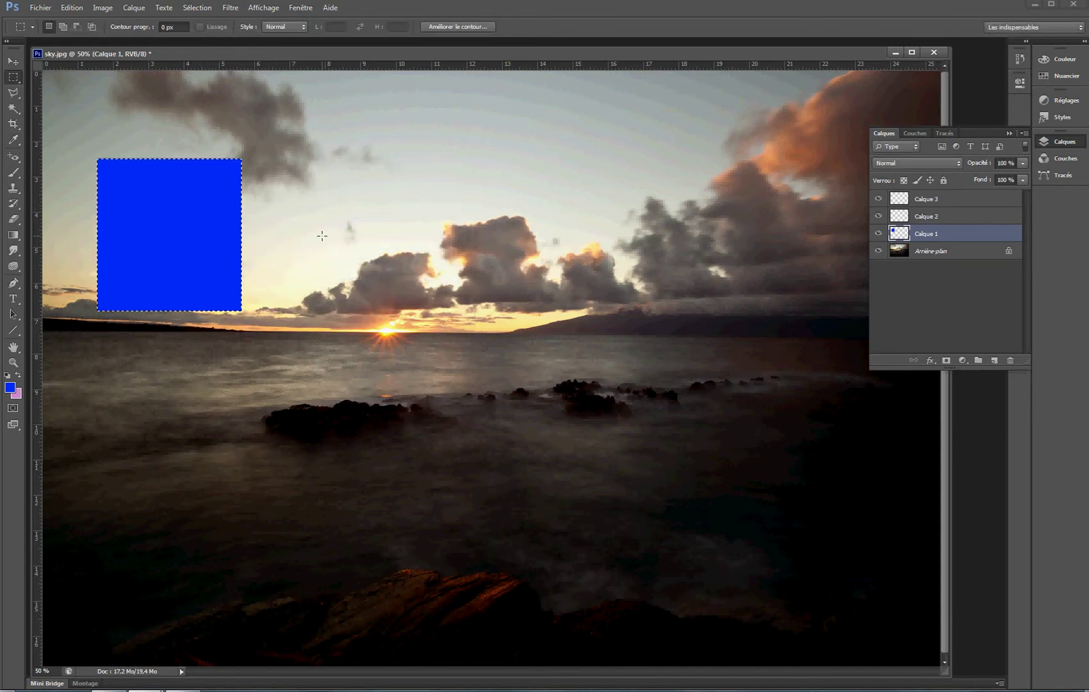
left_click(198, 9)
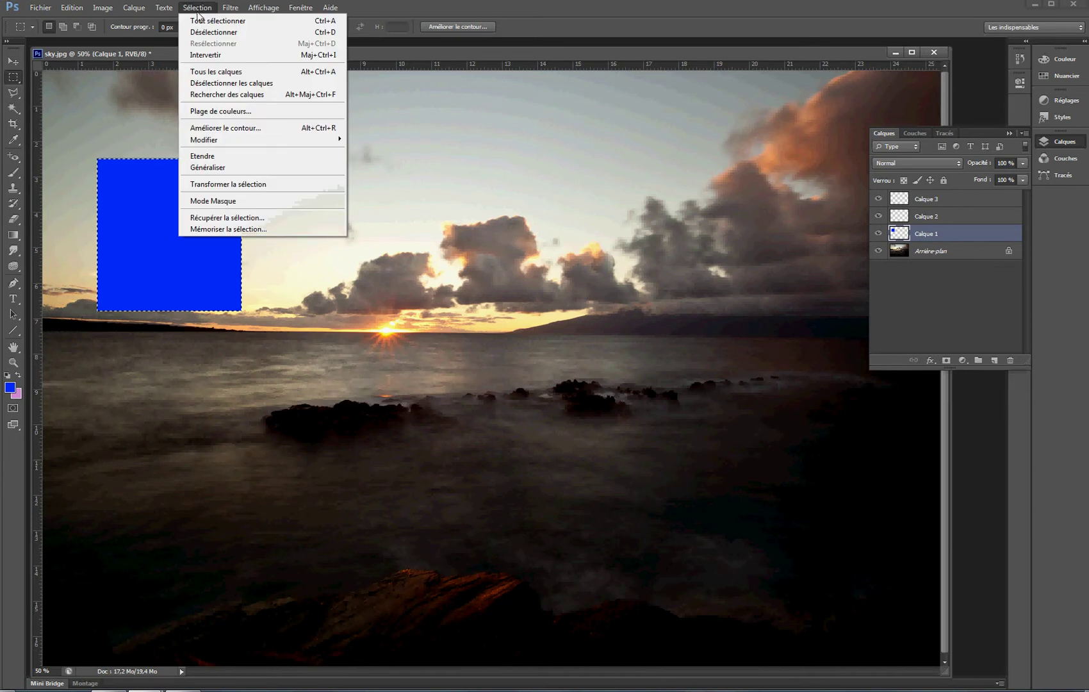
left_click(202, 33)
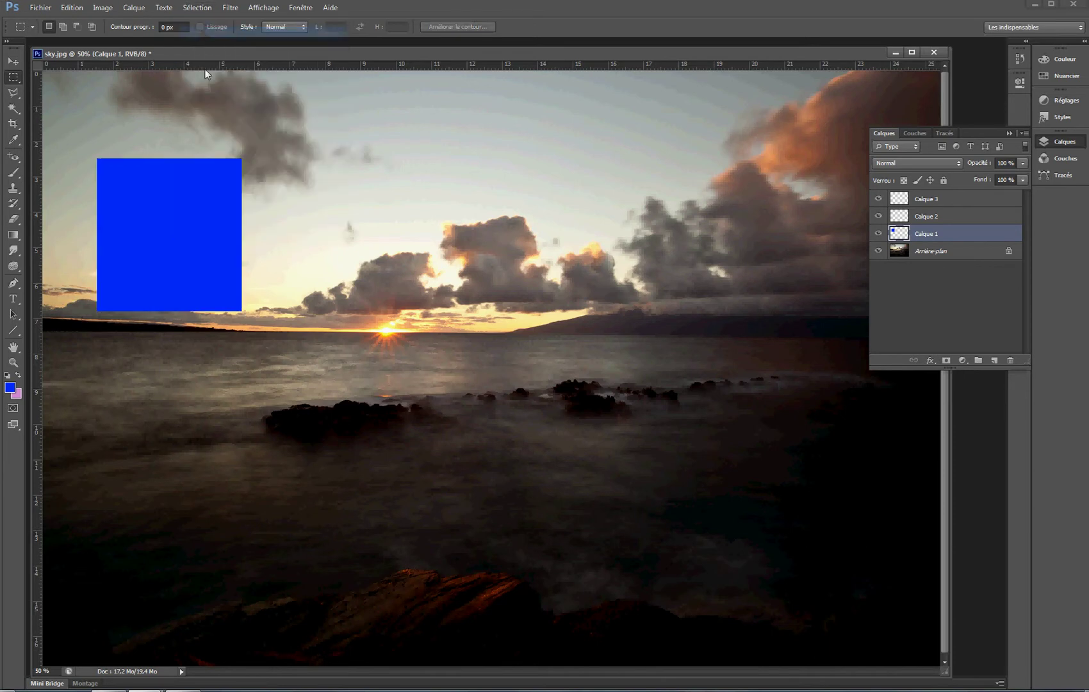
On layer Calque 2, make a circular elliptical-marquee selection over the sea, just below and right of the sun.
left_click(925, 218)
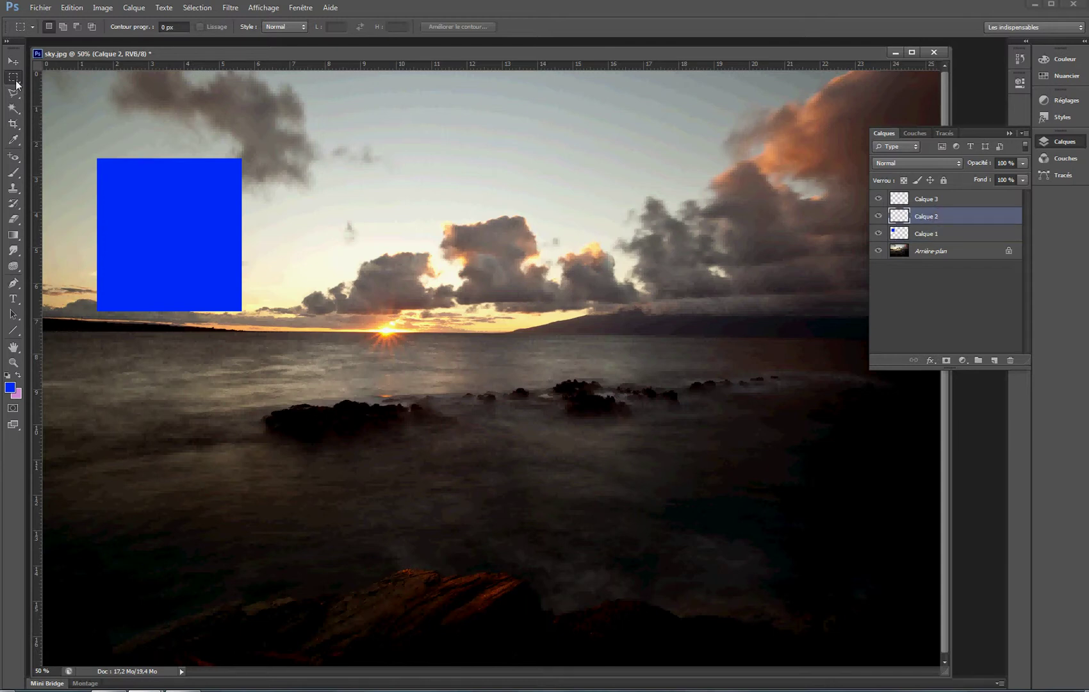
right_click(16, 86)
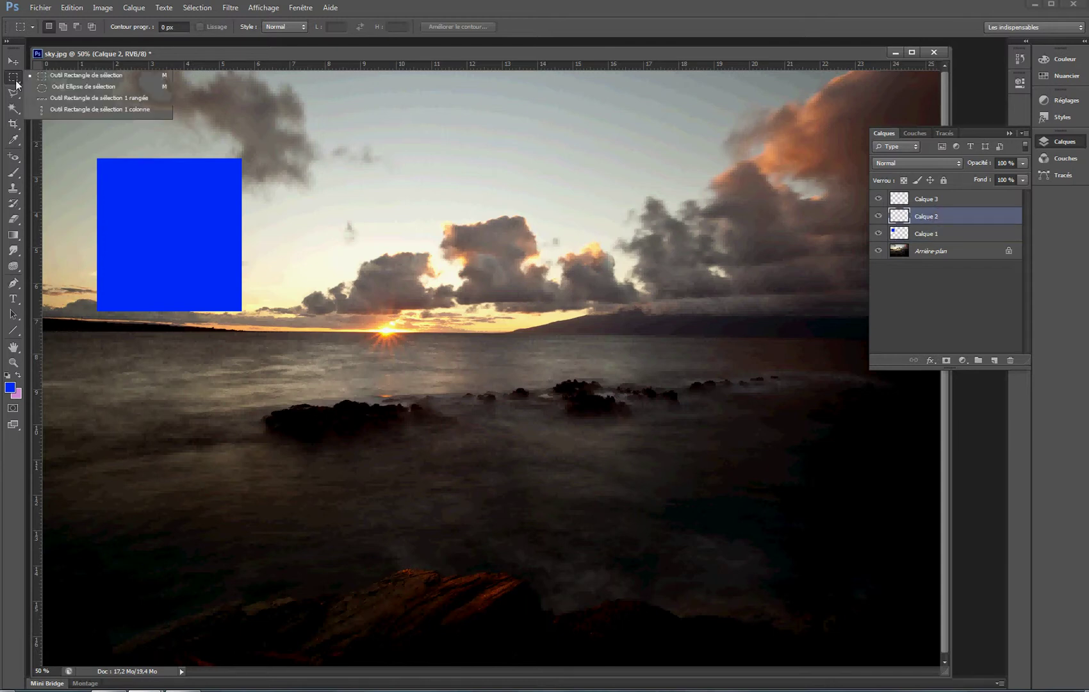
left_click(83, 88)
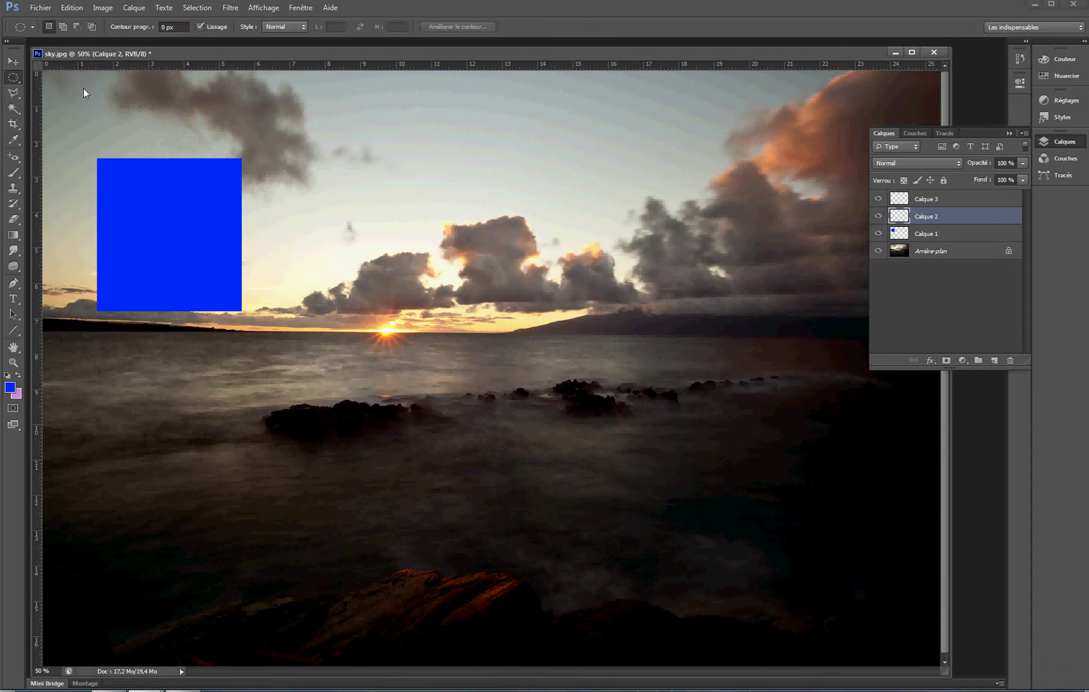
left_click_drag(349, 323, 775, 534)
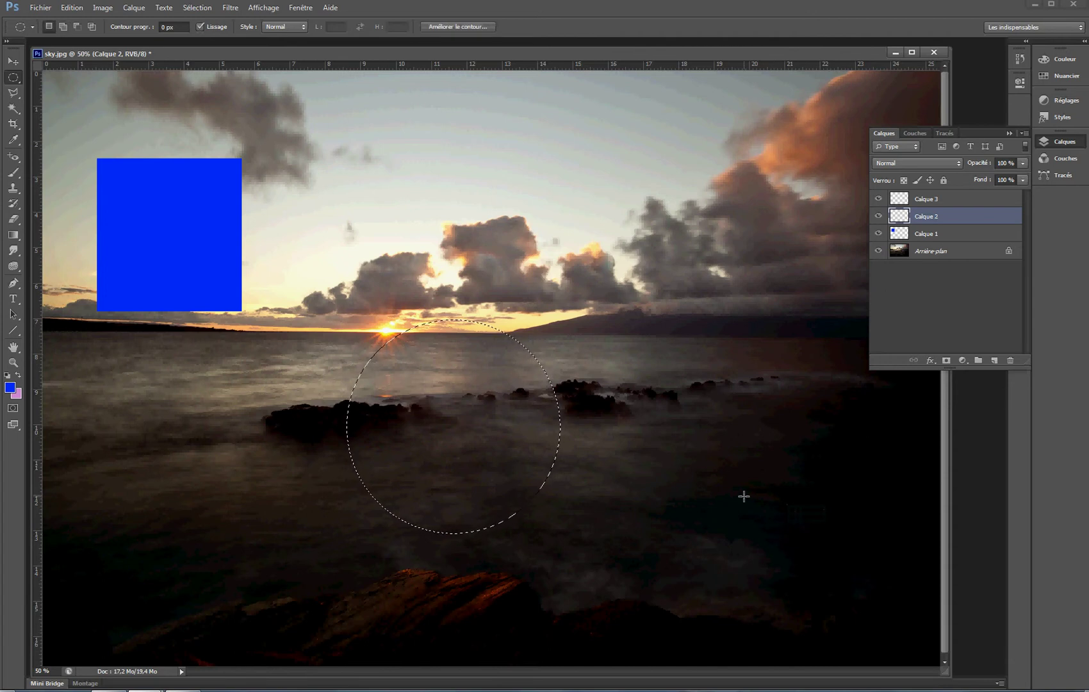
Set the foreground colour to white, ffffff.
left_click(10, 388)
left_click_drag(270, 257, 256, 236)
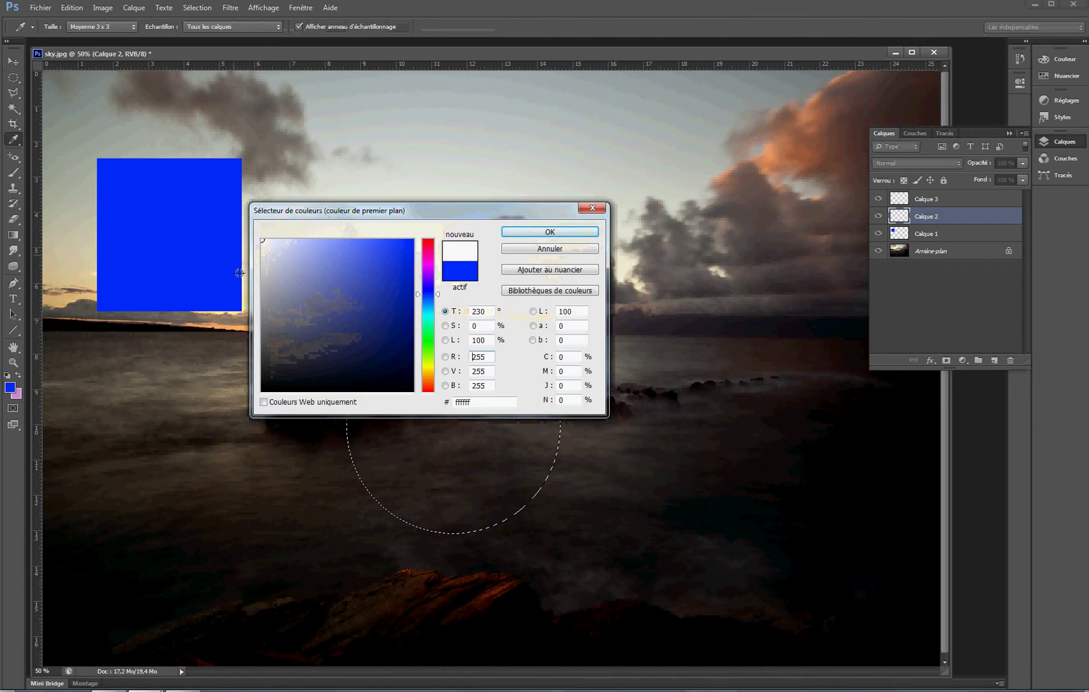
left_click(552, 231)
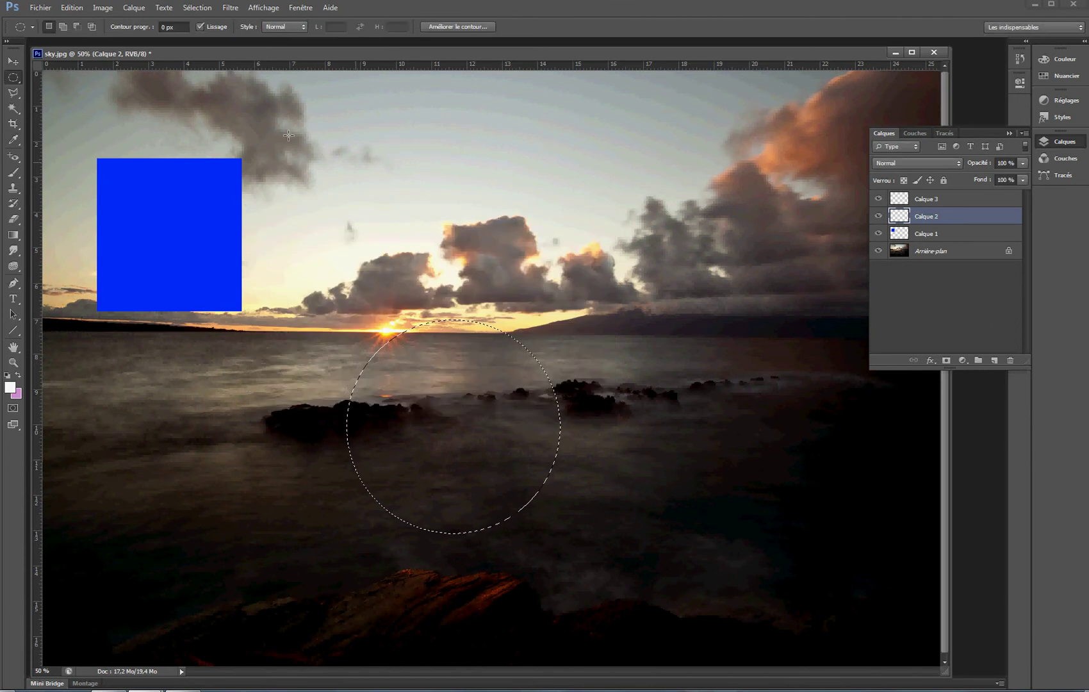
Fill the circular selection with the white foreground colour in Normal mode at 100% opacity, and deselect it.
left_click(72, 9)
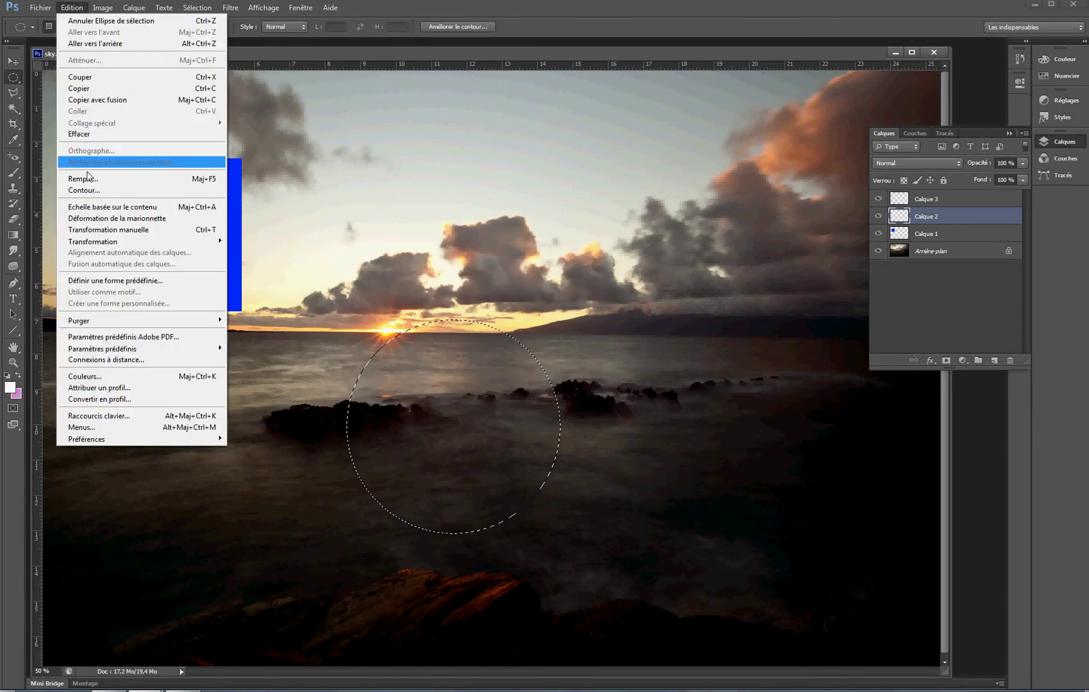
left_click(83, 182)
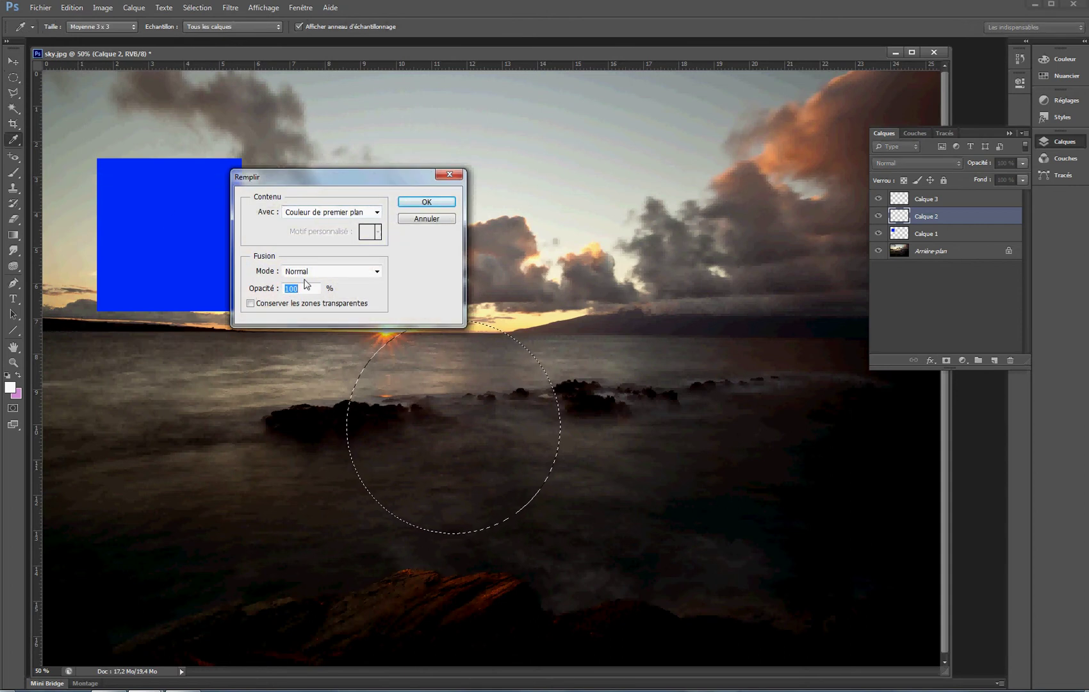
left_click(426, 201)
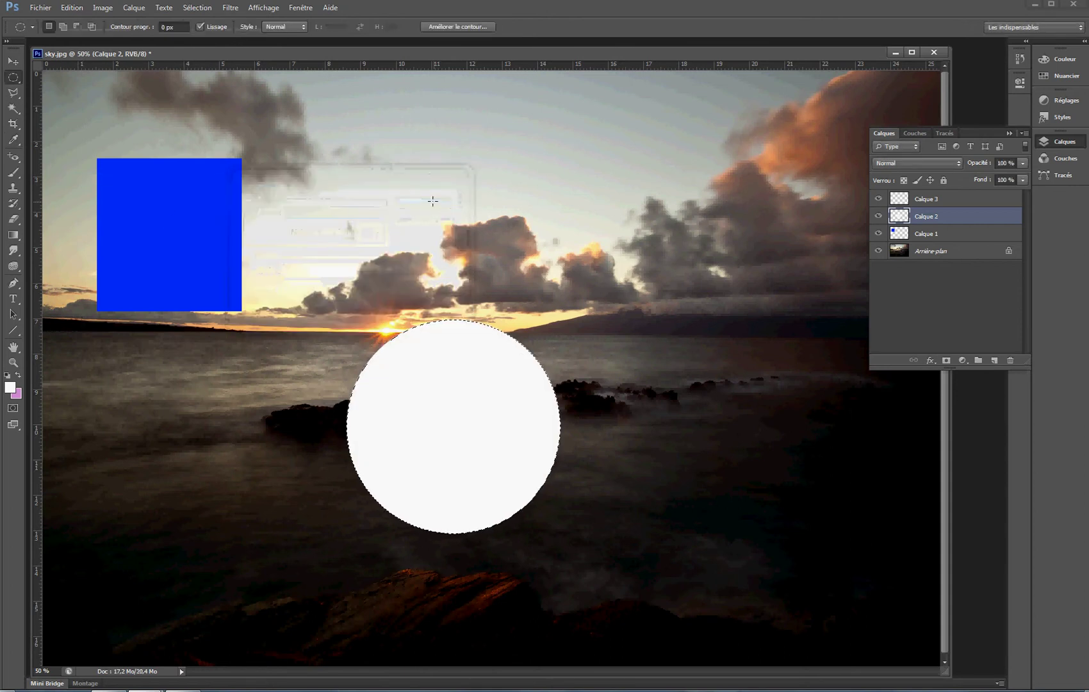
left_click(197, 8)
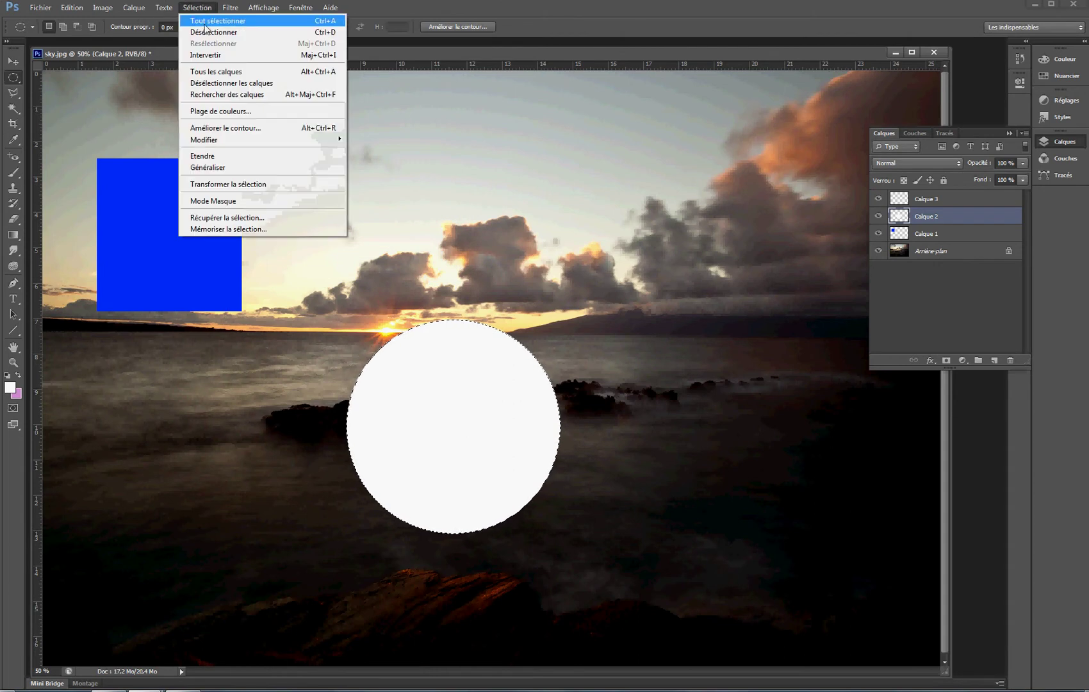
left_click(210, 33)
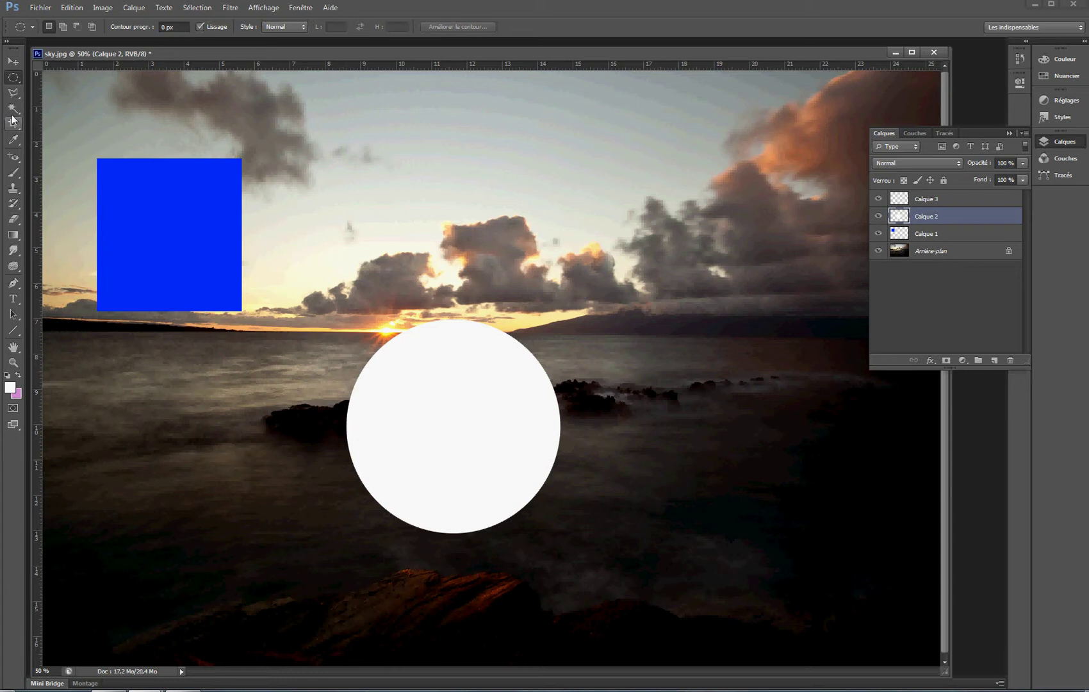
On layer Calque 3, outline a triangular selection over the dark sea right of the circle with the Polygonal Lasso.
left_click(923, 199)
key("ctrl")
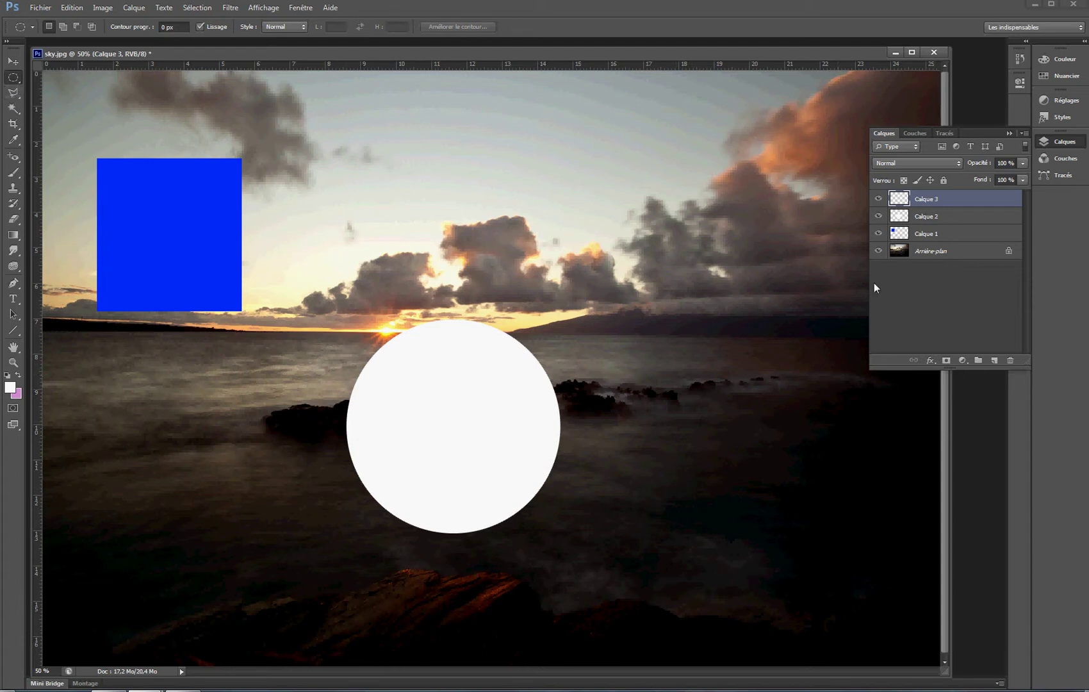
left_click(14, 93)
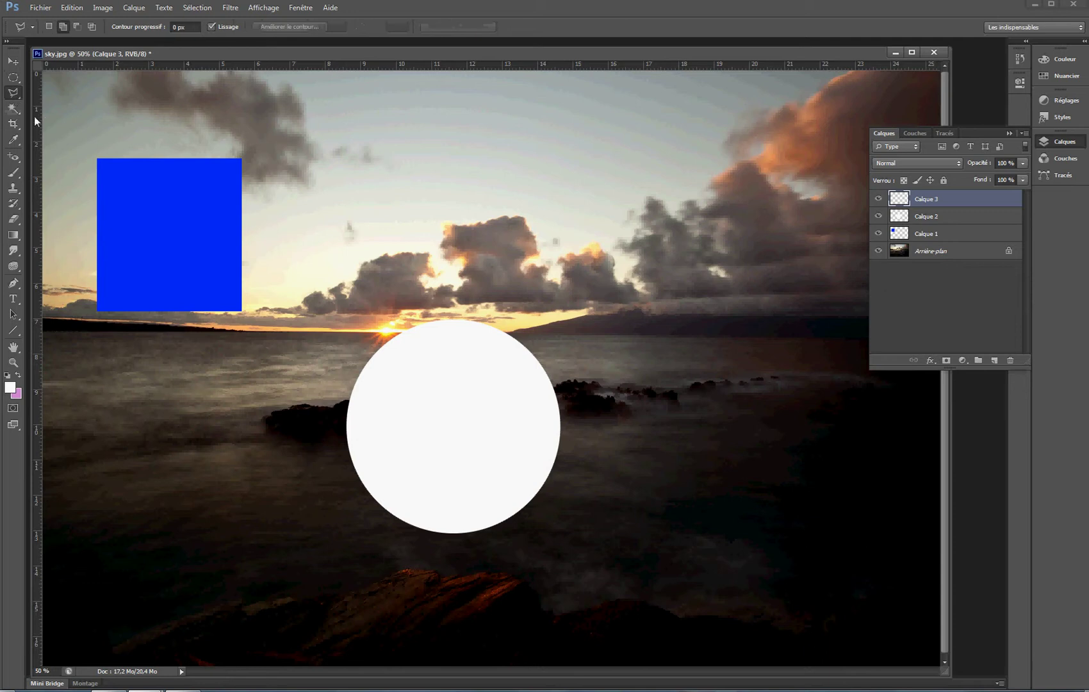
left_click(647, 476)
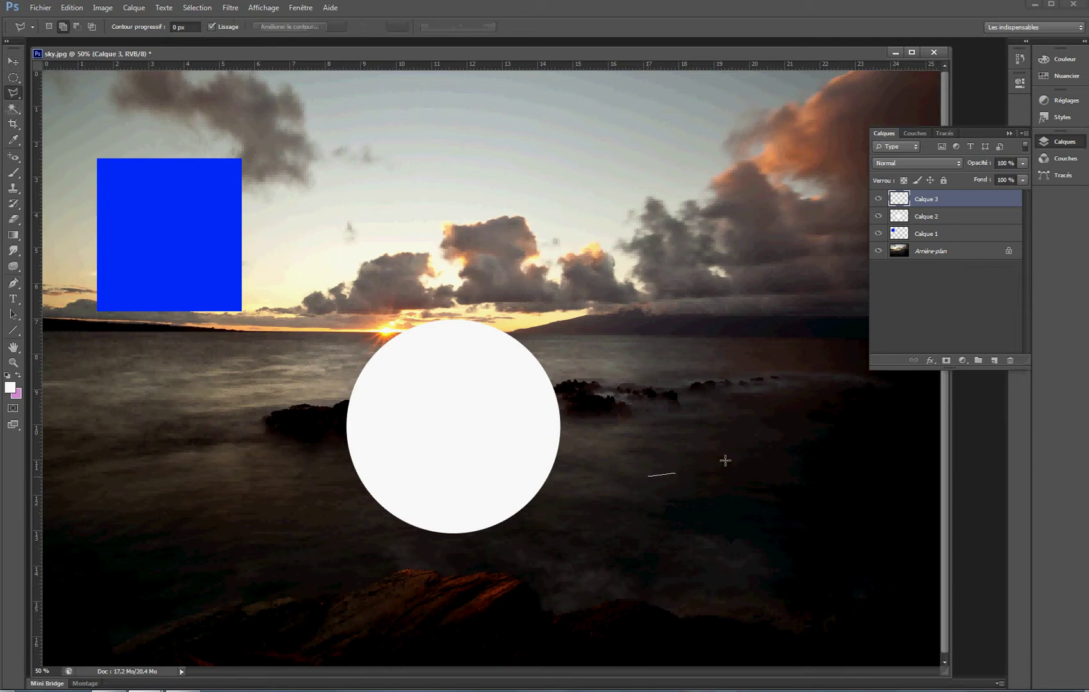
left_click(845, 359)
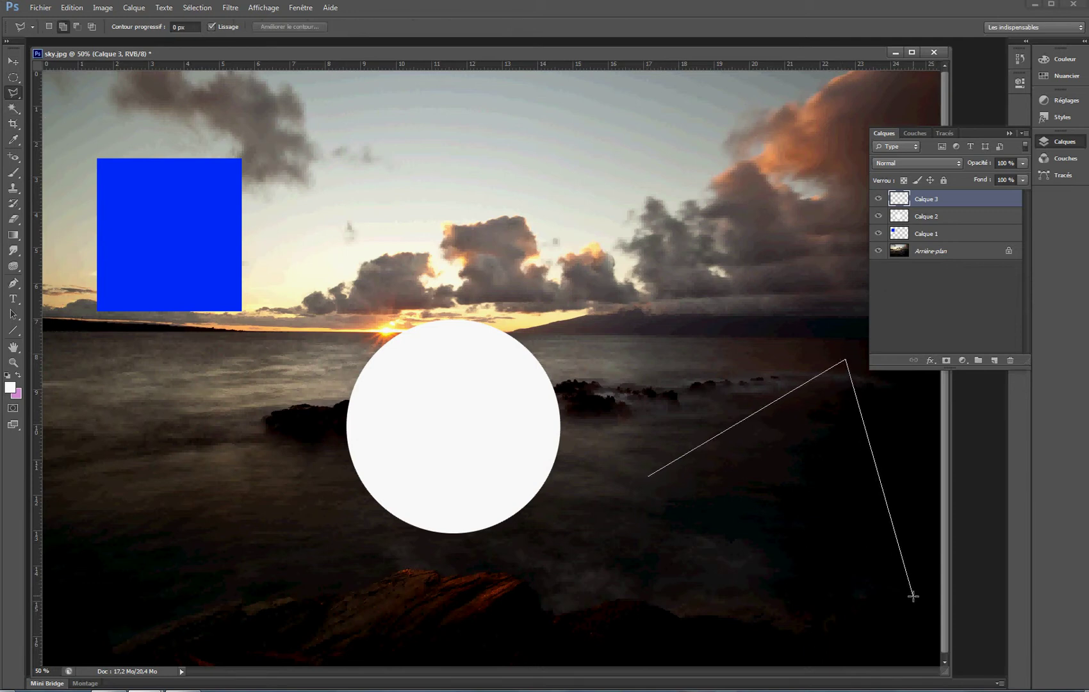
left_click(913, 597)
left_click(650, 479)
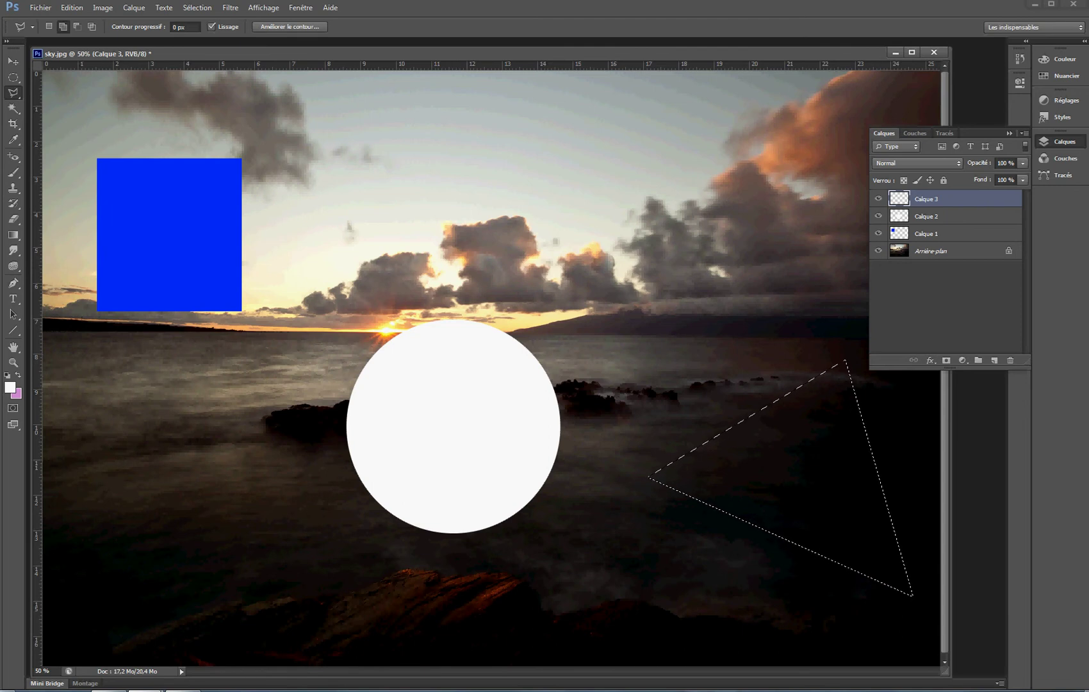
Set the foreground colour to bright red.
left_click(9, 387)
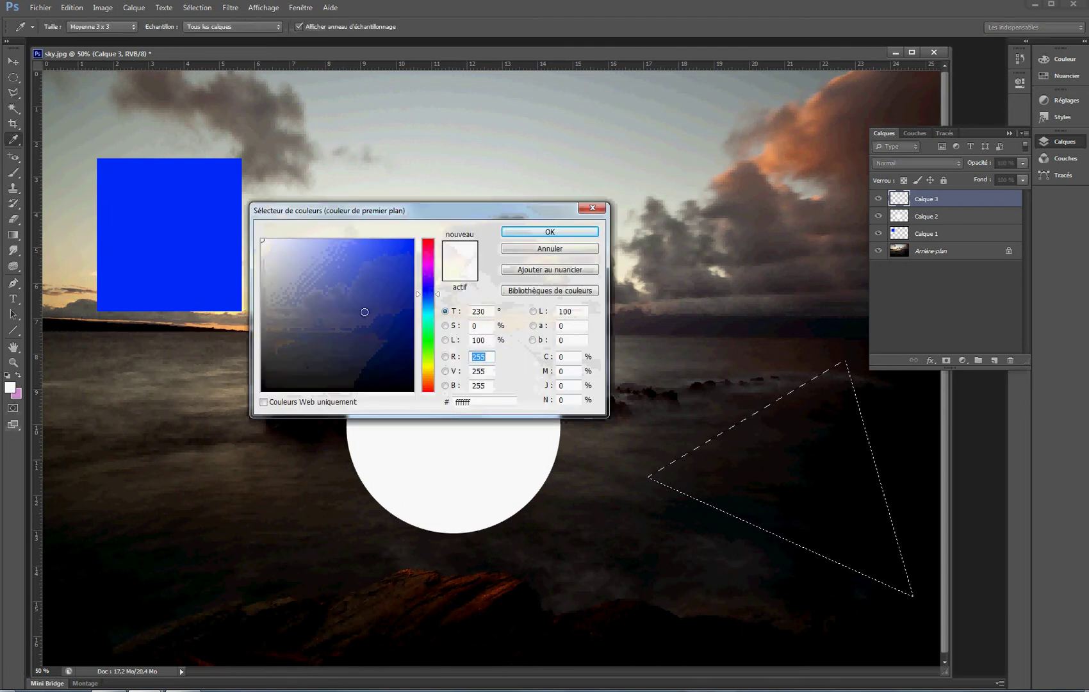
left_click_drag(428, 245, 423, 229)
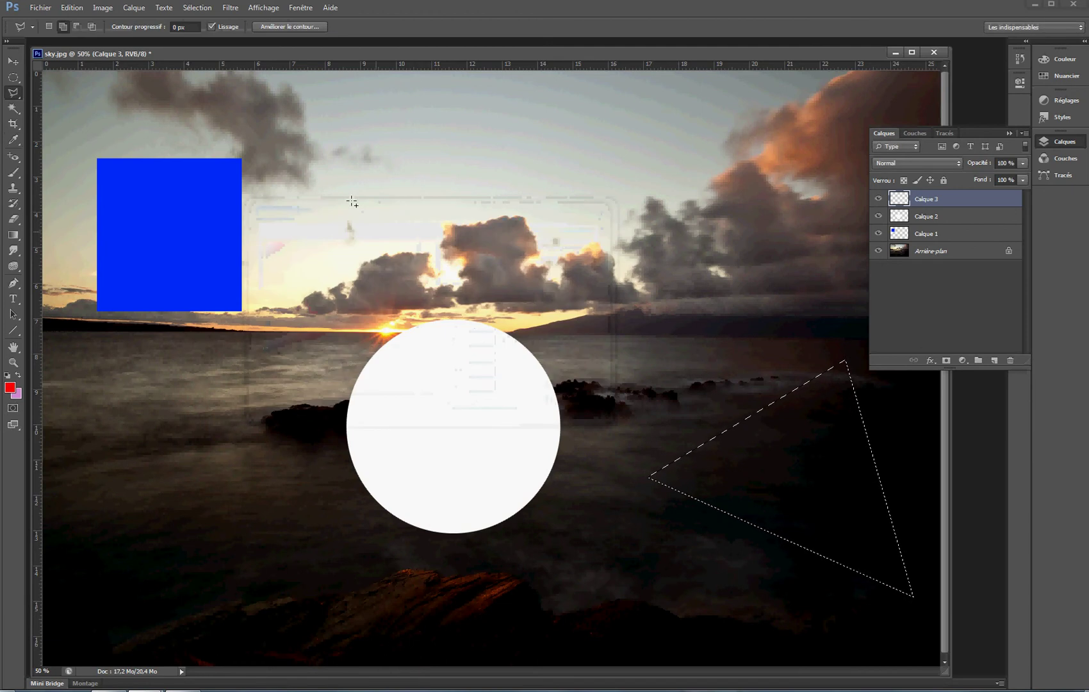
Fill the triangular selection with the red foreground colour in Normal mode at 100% opacity, and deselect it.
left_click(71, 9)
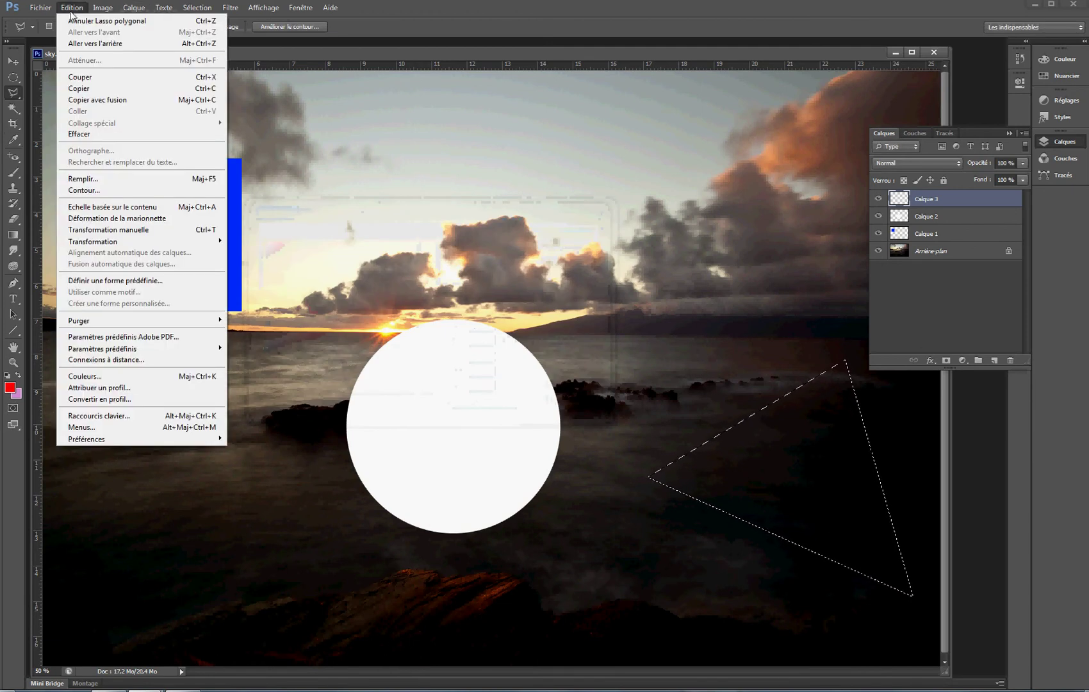
left_click(94, 180)
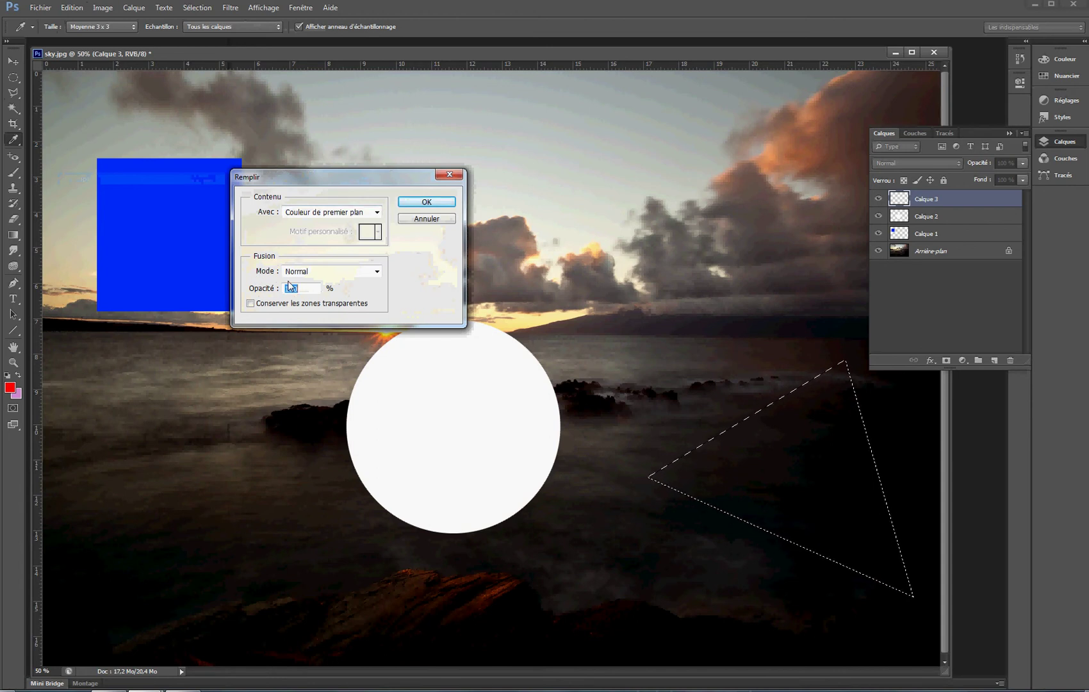
left_click(427, 201)
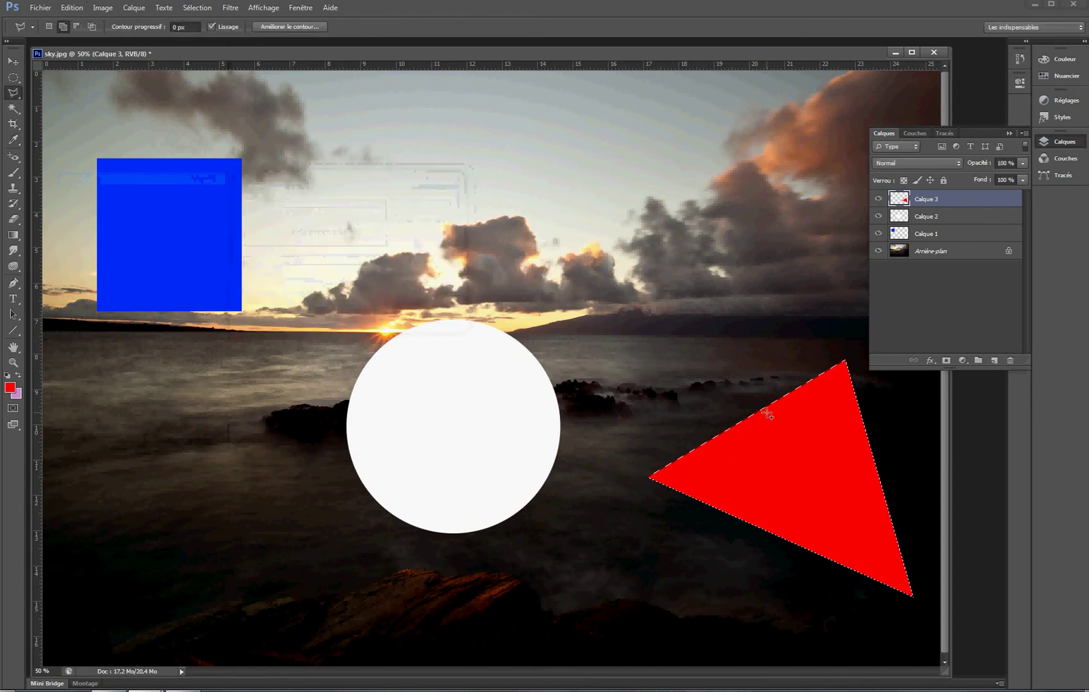
left_click(198, 8)
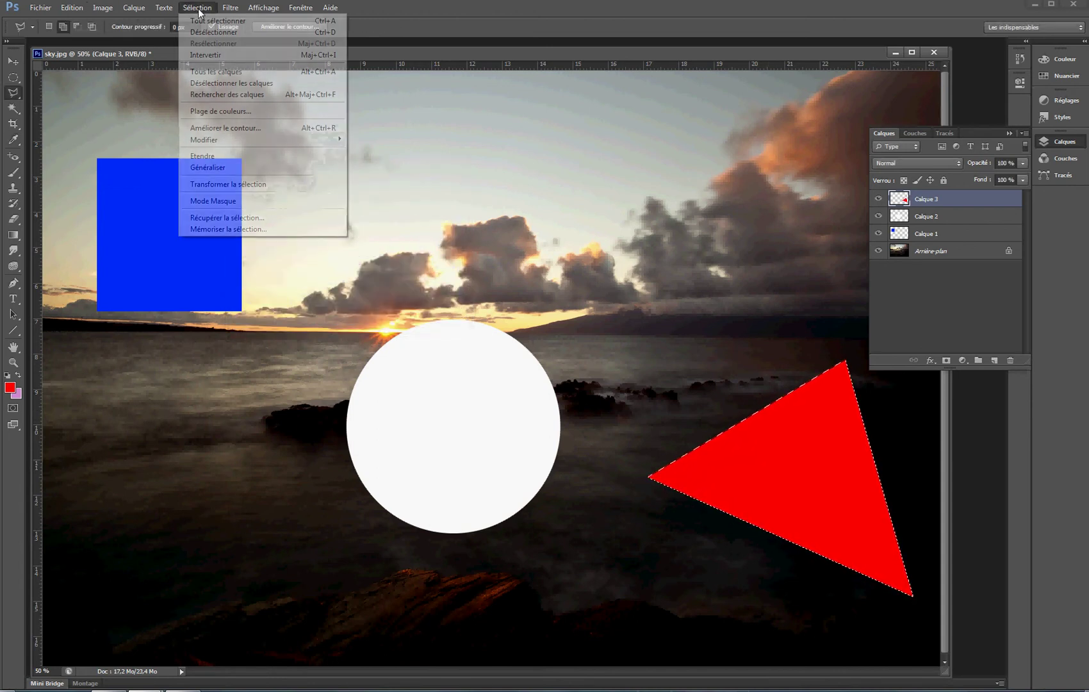
left_click(210, 32)
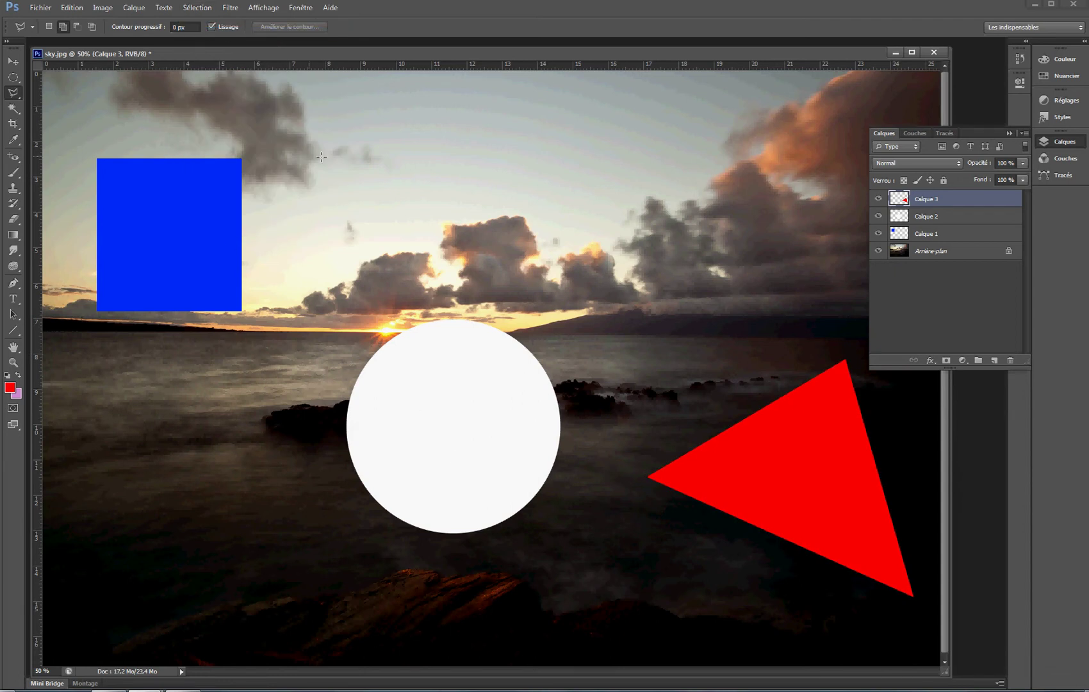
Using the Move tool with layer auto-select, shift the square up and right, the circle up, and the triangle down and left.
left_click(14, 65)
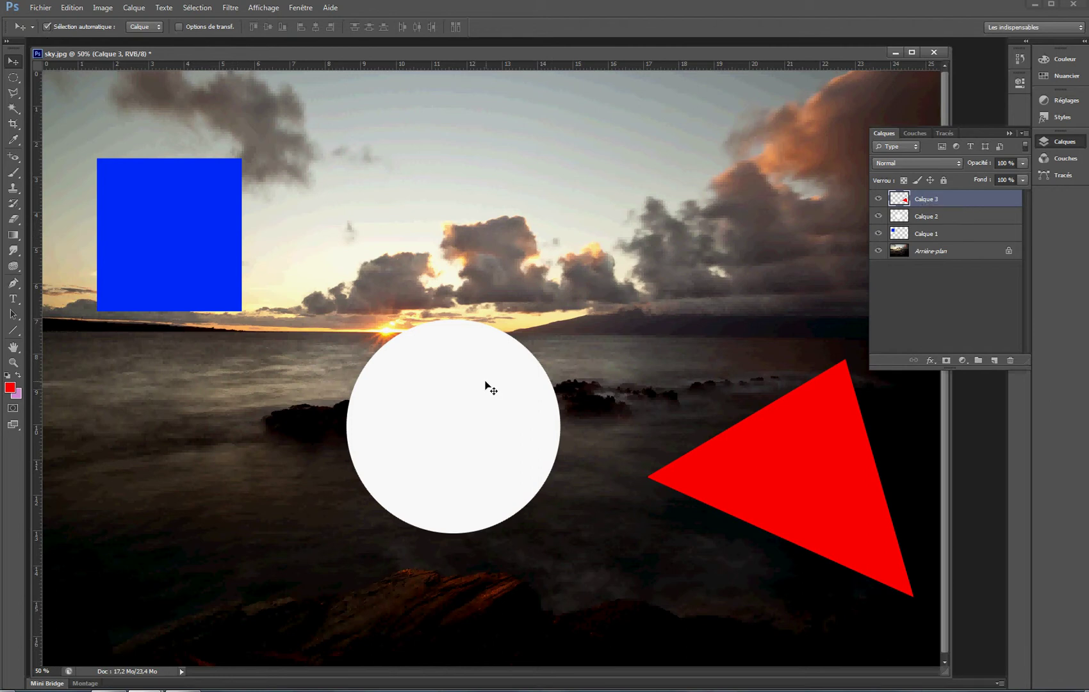
left_click(456, 413)
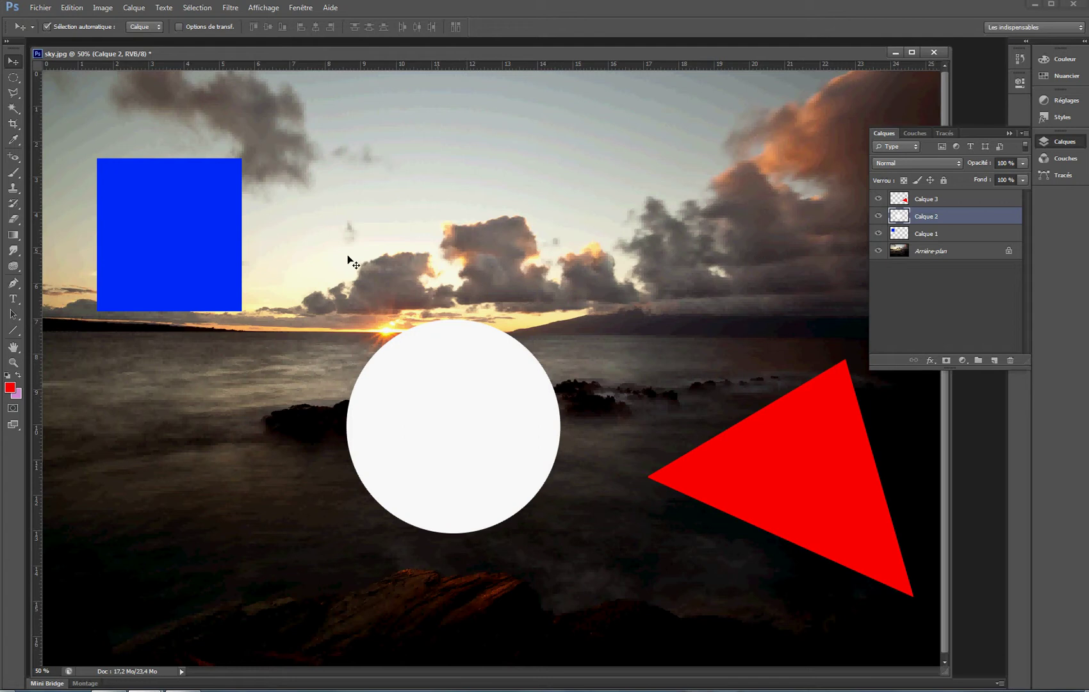
left_click(181, 217)
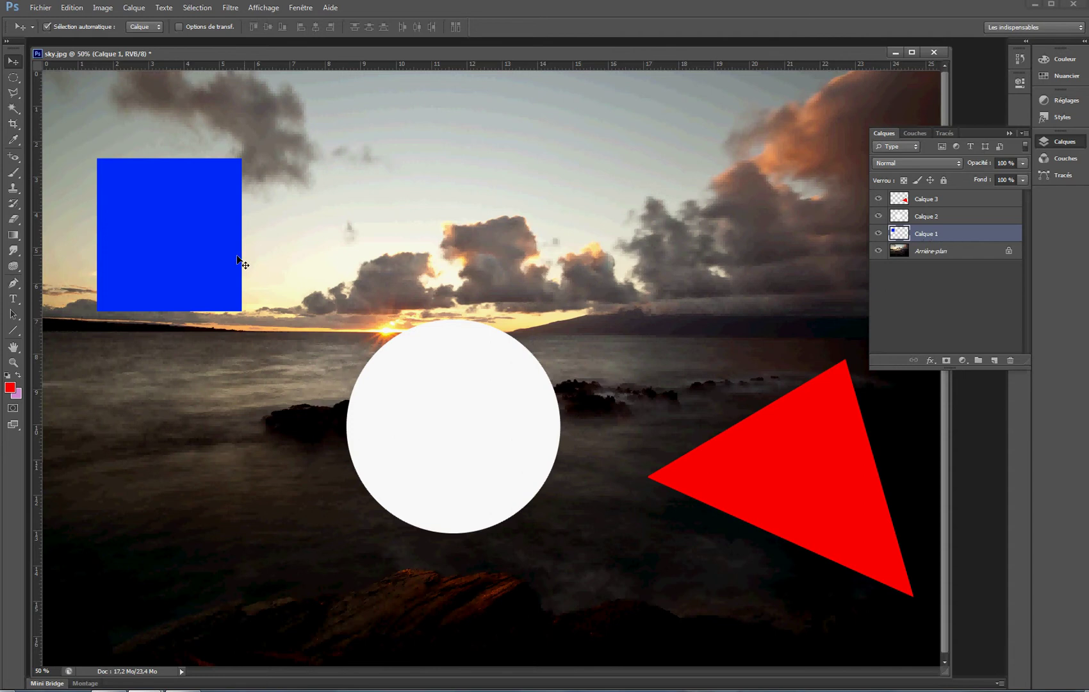
left_click_drag(194, 239, 220, 208)
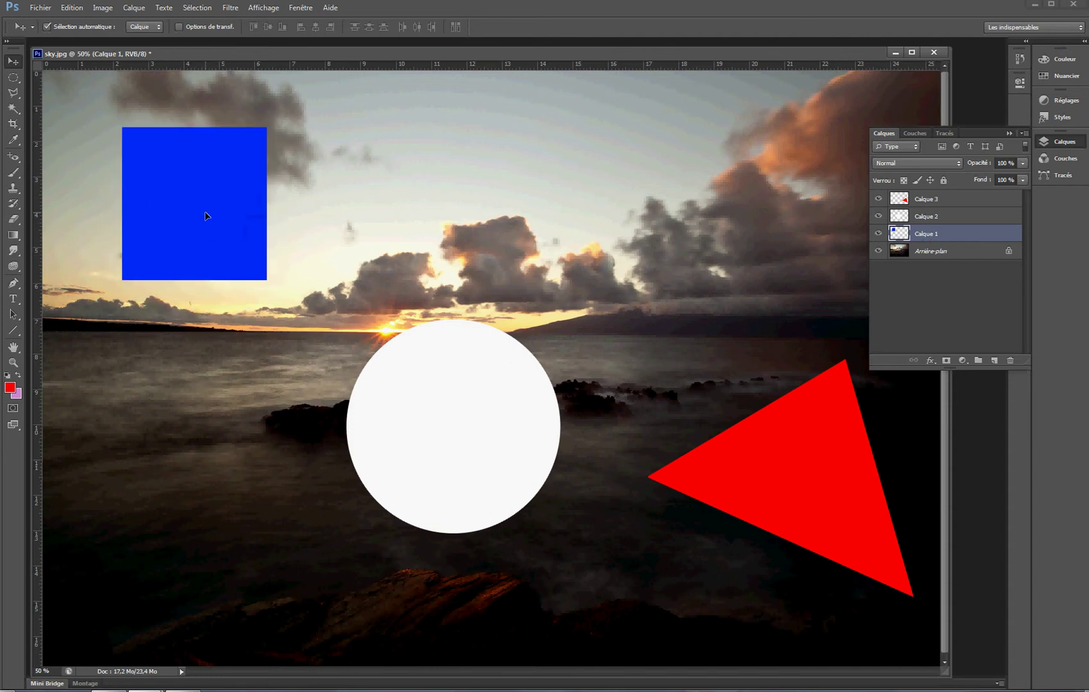
left_click_drag(440, 404, 418, 347)
left_click_drag(743, 495, 779, 500)
mouse_move(410, 390)
left_mouse_down()
mouse_move(414, 375)
mouse_move(408, 387)
left_mouse_up()
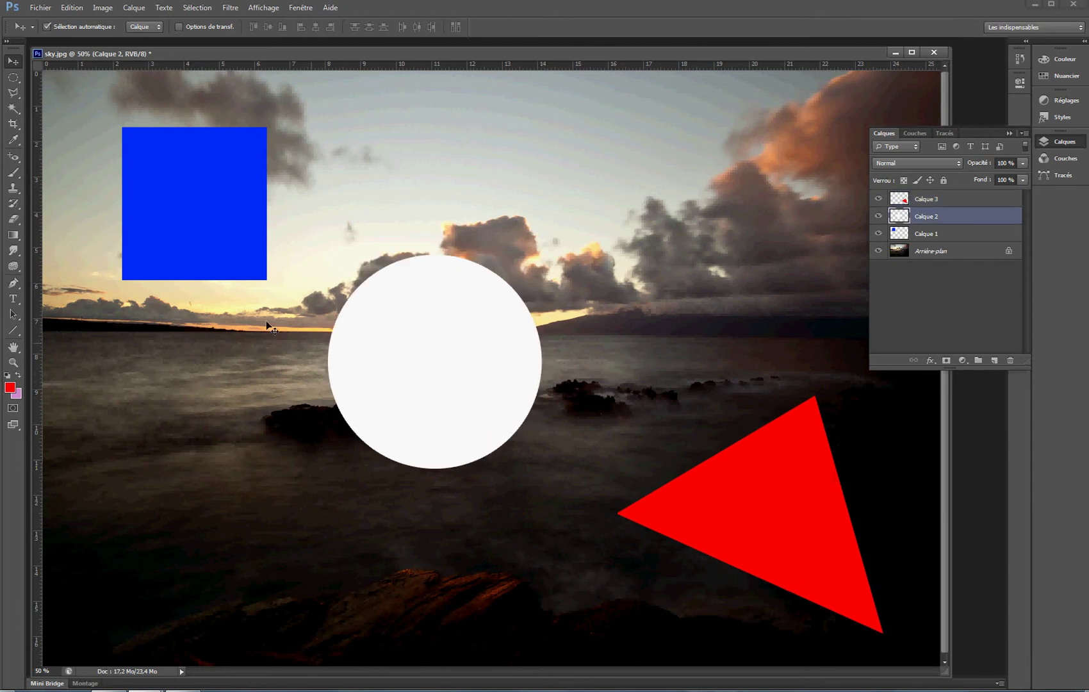
Move the square nearer the photo's upper-left corner, the circle slightly down, and the triangle slightly up.
left_click_drag(187, 205, 95, 168)
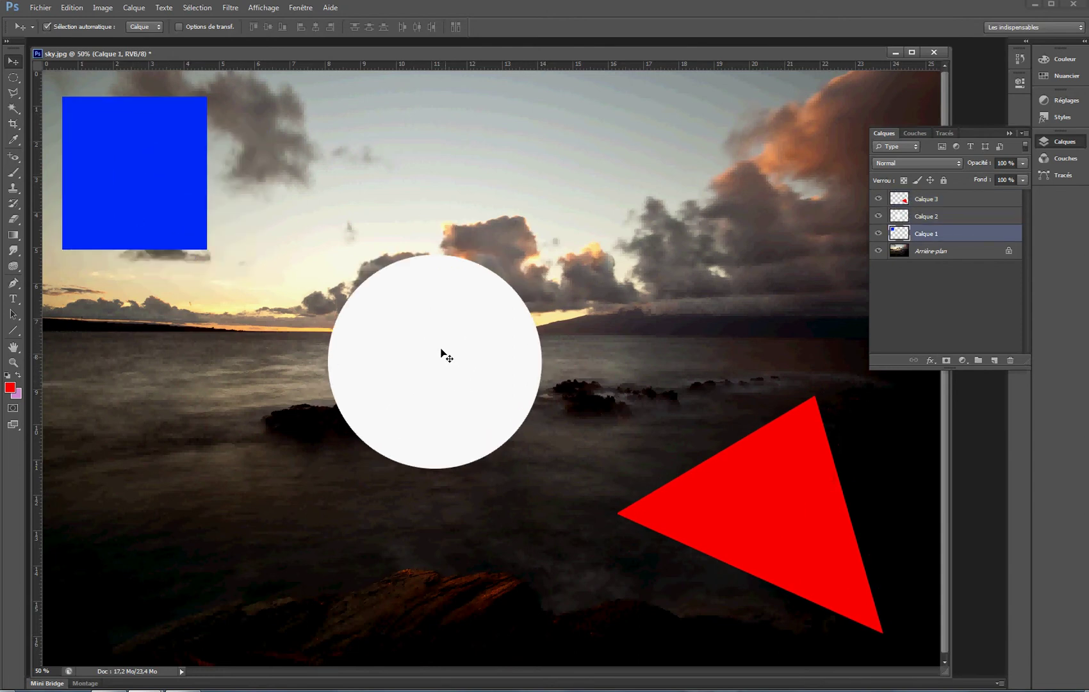
left_click_drag(448, 340, 374, 348)
mouse_move(788, 509)
left_mouse_down()
mouse_move(725, 544)
mouse_move(793, 494)
left_mouse_up()
left_click_drag(361, 410, 428, 413)
left_click_drag(91, 186, 112, 193)
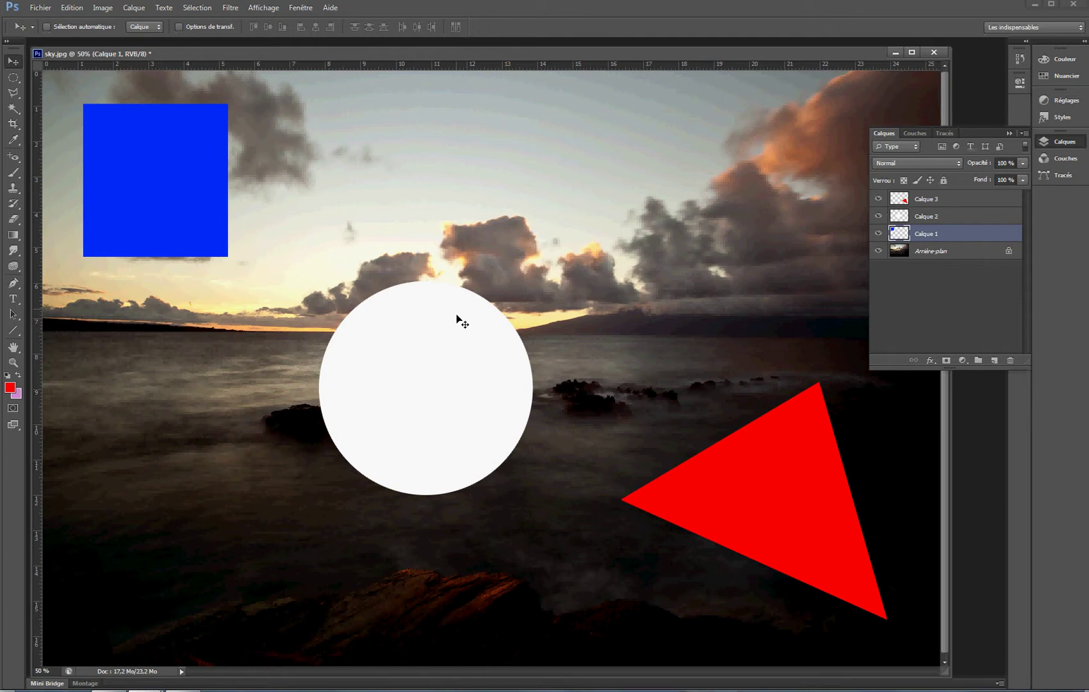
Turn off auto-select, and move the square on Calque 1 slightly down and right and the circle on Calque 2 up and right.
left_click_drag(440, 358, 461, 367)
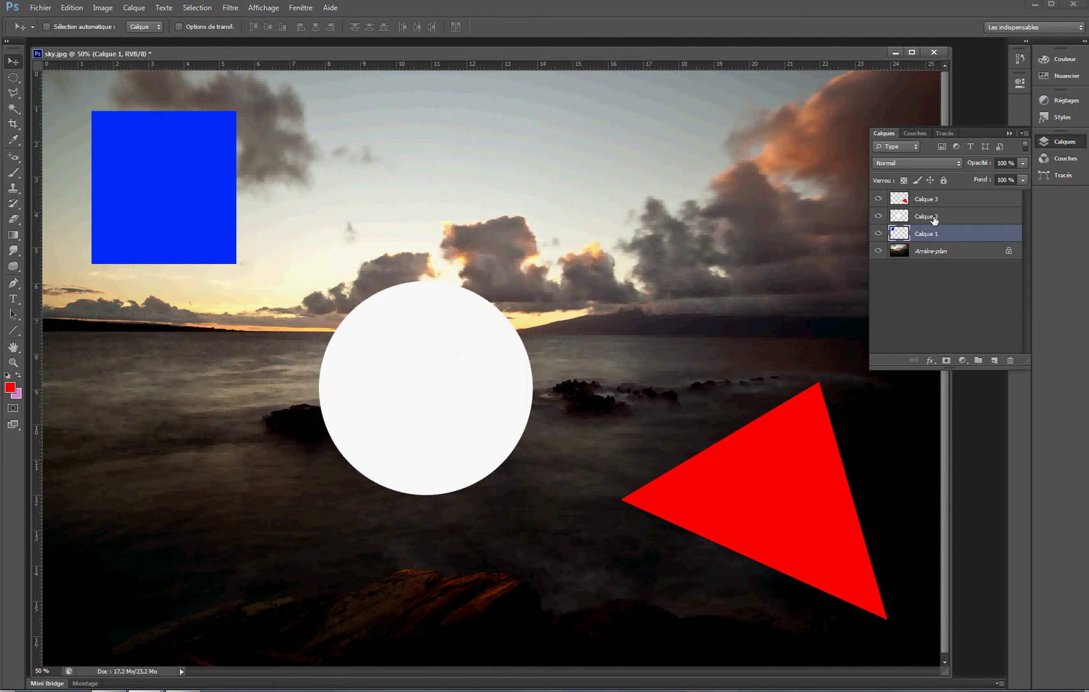
left_click(934, 219)
left_click_drag(609, 319, 615, 285)
left_click_drag(592, 233, 615, 232)
mouse_move(159, 189)
left_mouse_down()
mouse_move(198, 202)
mouse_move(179, 187)
left_mouse_up()
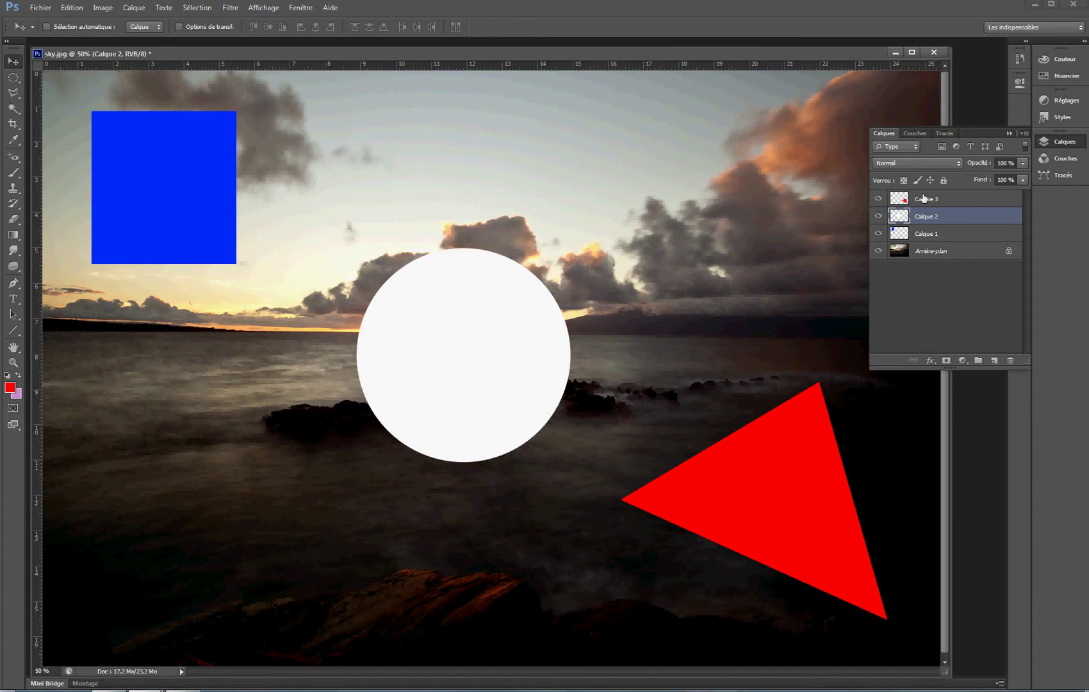
Select layer Calque 3 and shift its red triangle slightly down and right.
left_click(922, 199)
left_click_drag(469, 374, 430, 358)
left_click_drag(145, 182, 185, 215)
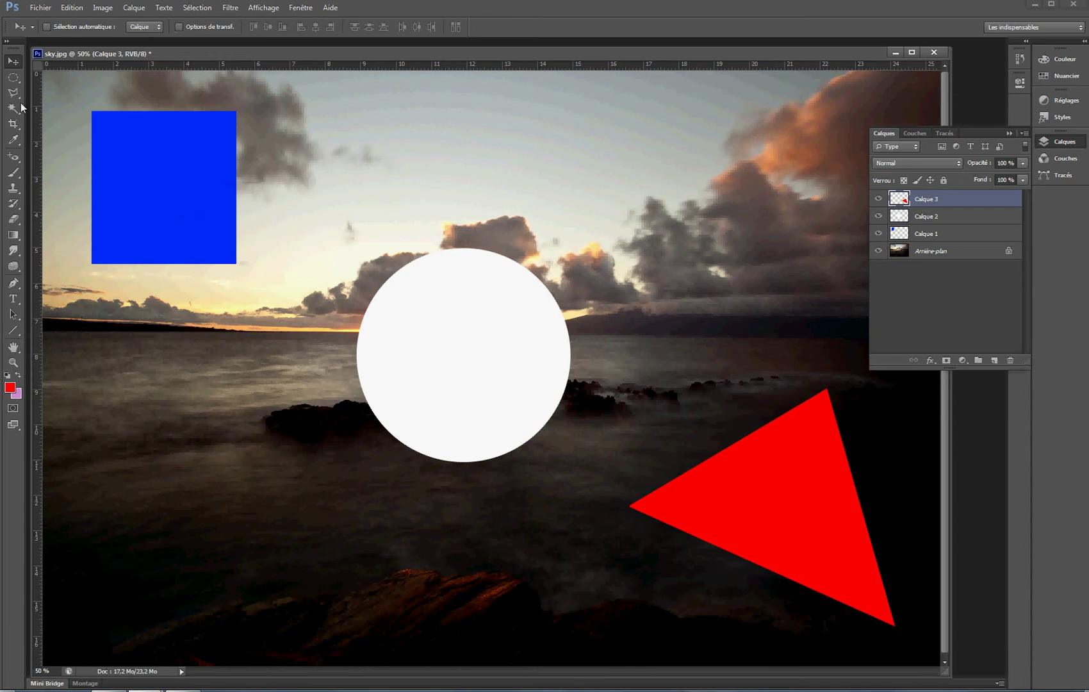
Turn on auto-select for Calque, and shift the square slightly down and right, and the circle and triangle up and left.
left_click(46, 27)
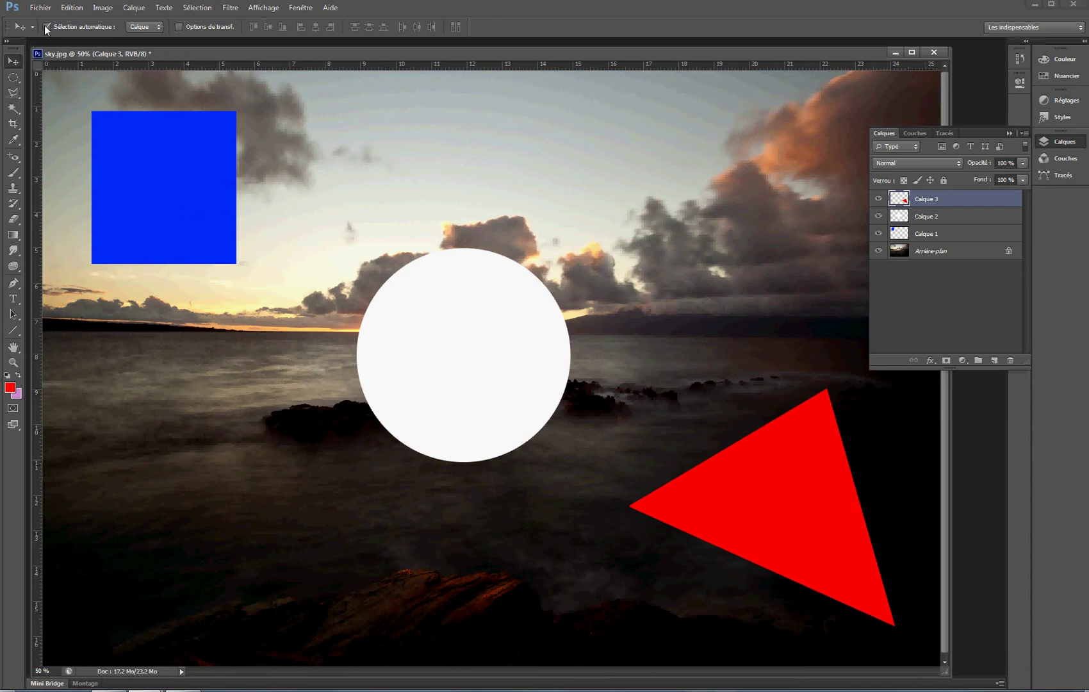
left_click(157, 27)
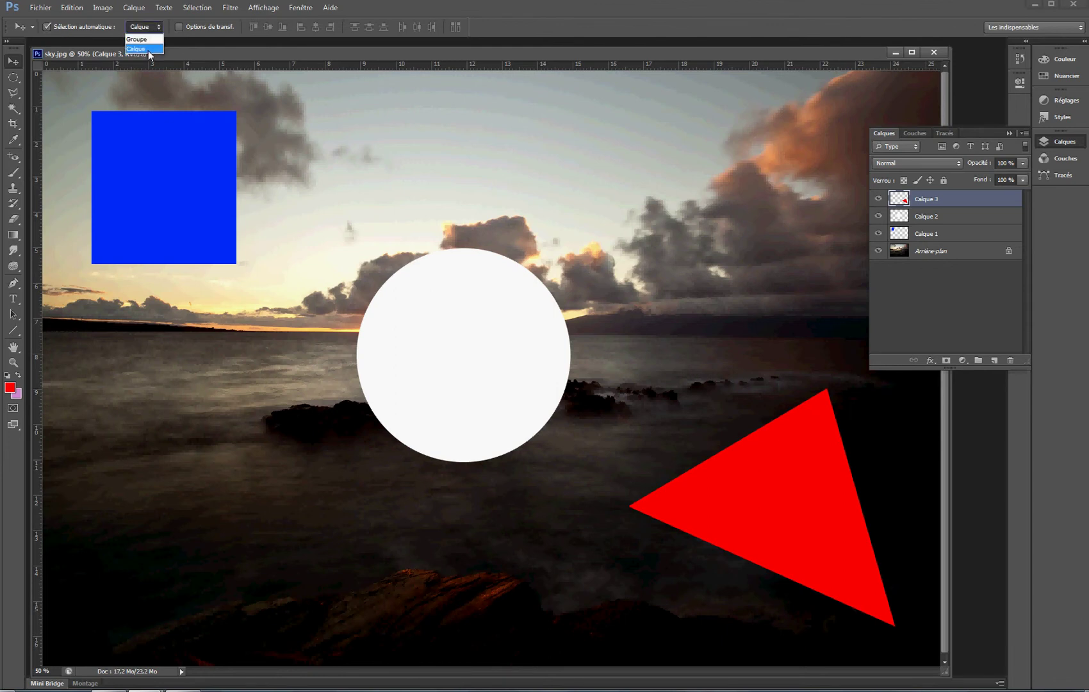
left_click(149, 50)
left_click_drag(154, 206, 167, 213)
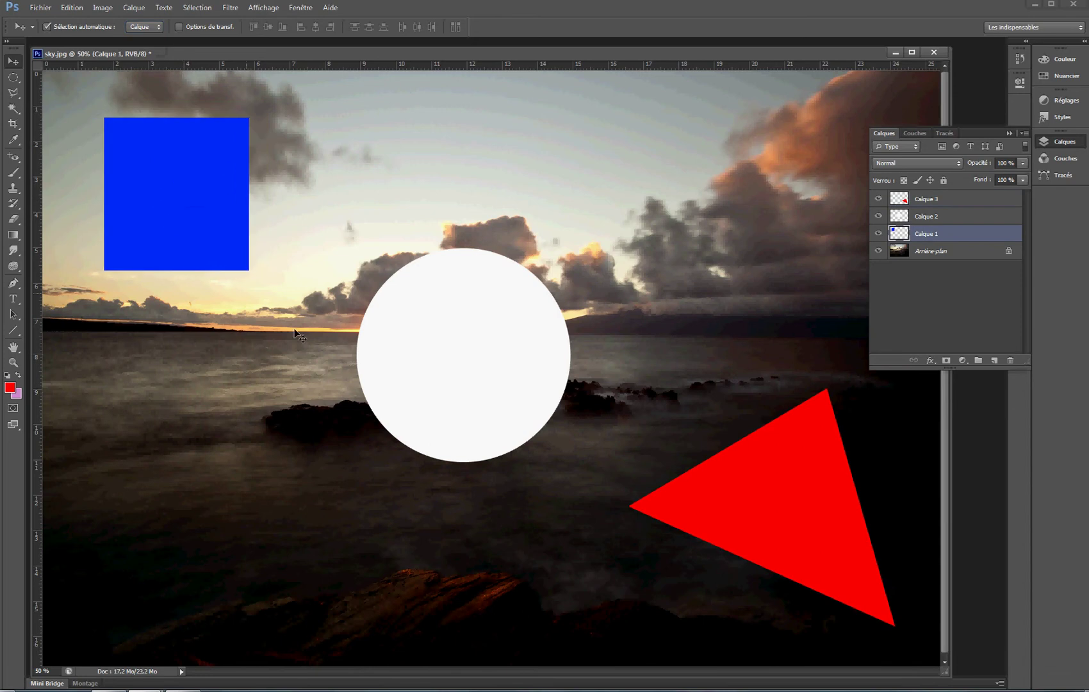
left_click_drag(442, 351, 420, 335)
left_click_drag(810, 476, 785, 459)
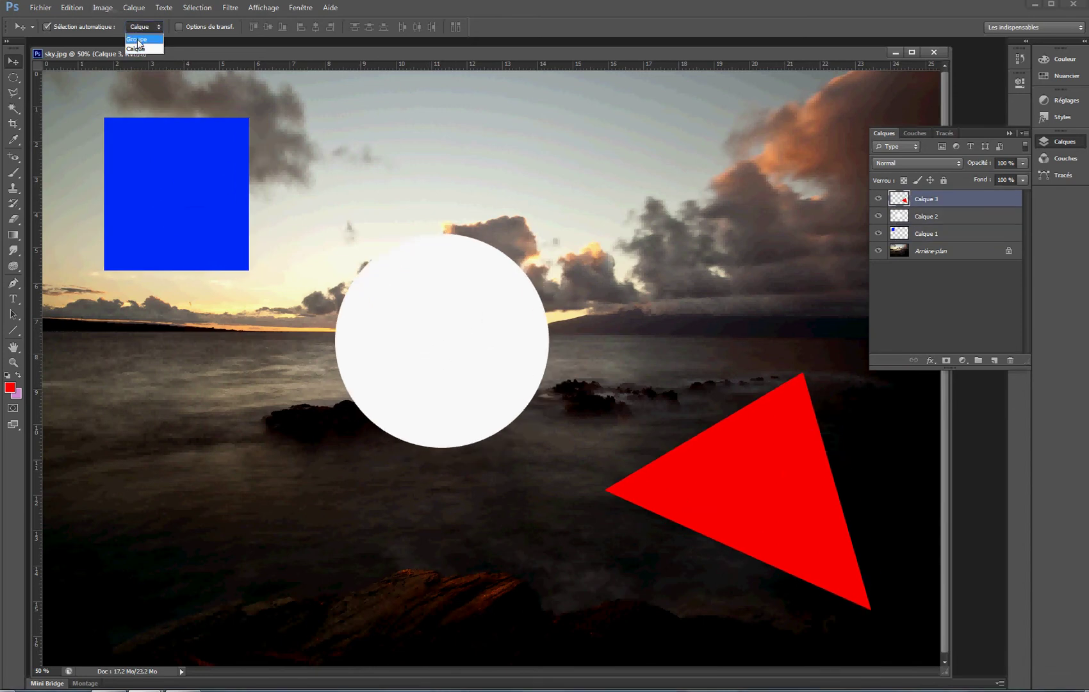
Set auto-select to Groupe, and combine layers Calque 1, Calque 2 and Calque 3 into an expanded group named Groupe 1.
left_click(934, 216, "ctrl")
left_click(934, 235, "ctrl")
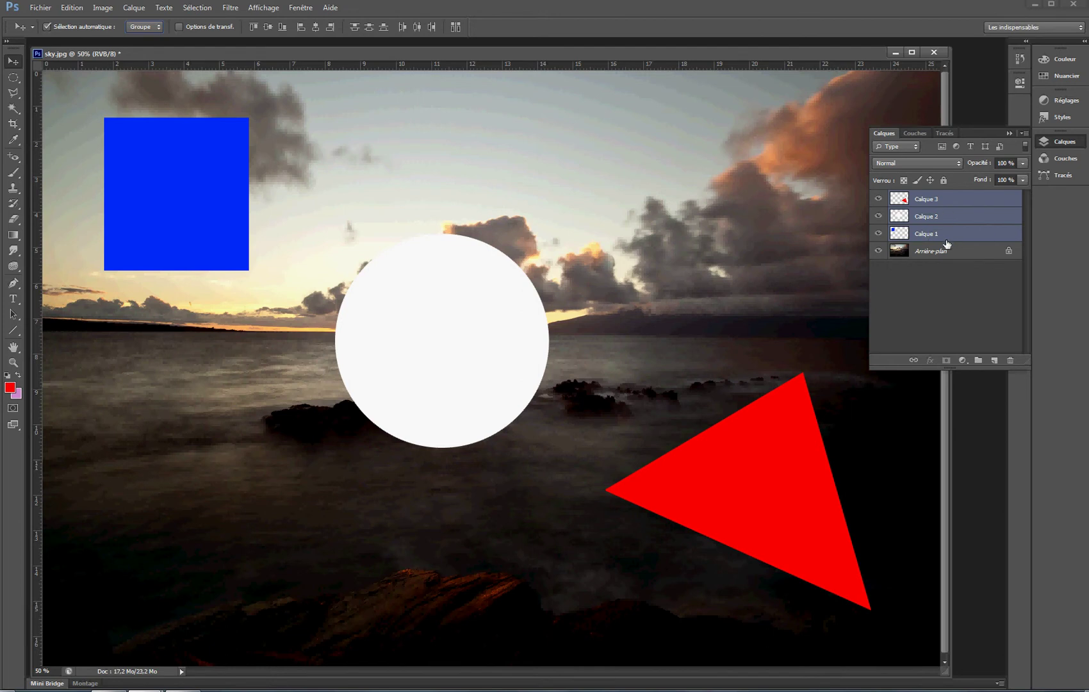
left_click(1023, 134)
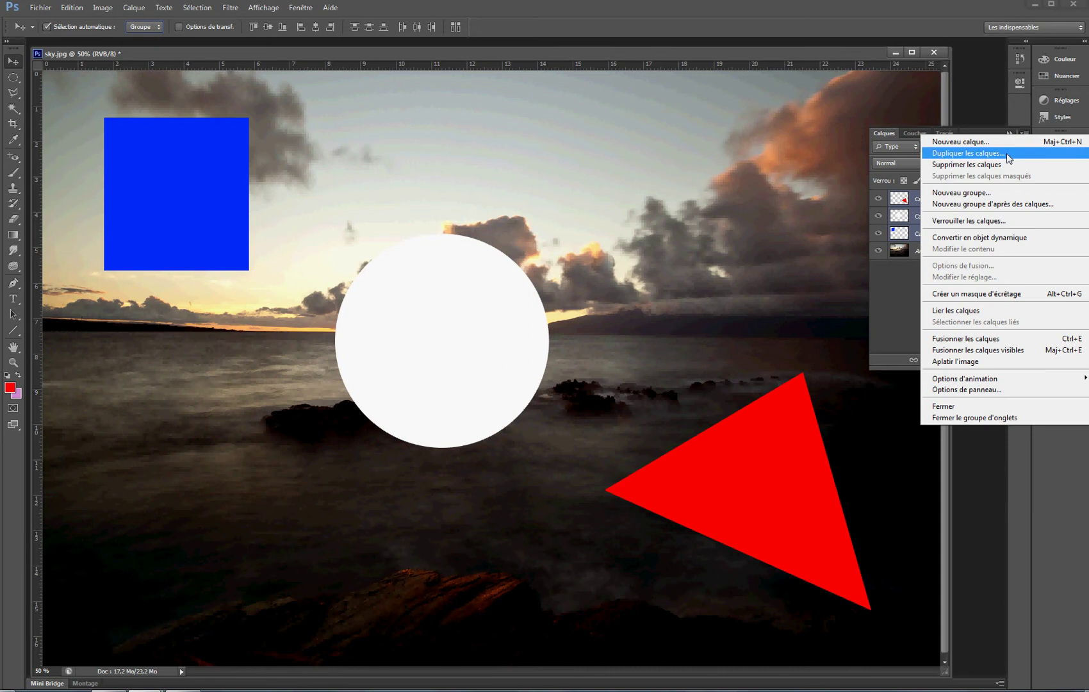
left_click(978, 205)
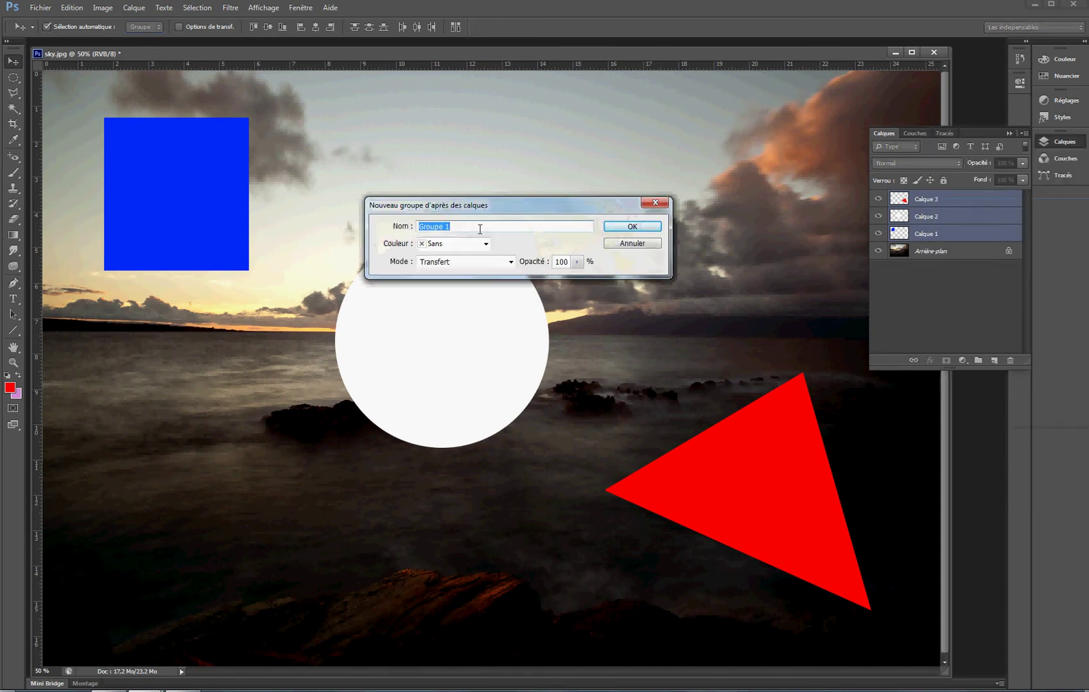
left_click(632, 227)
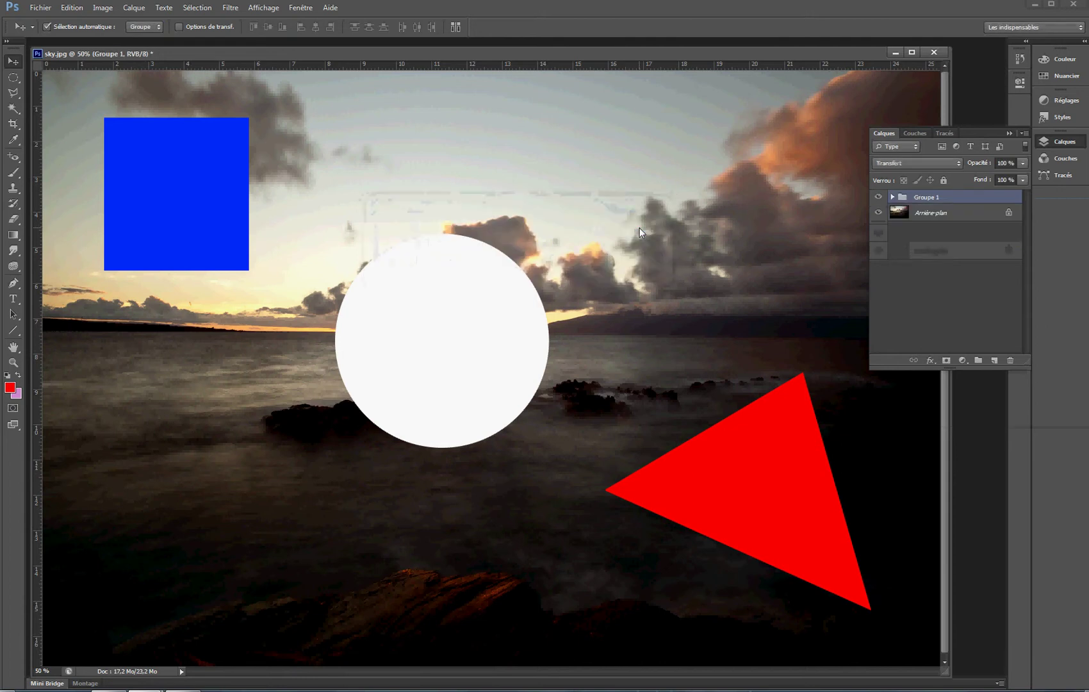
left_click(892, 197)
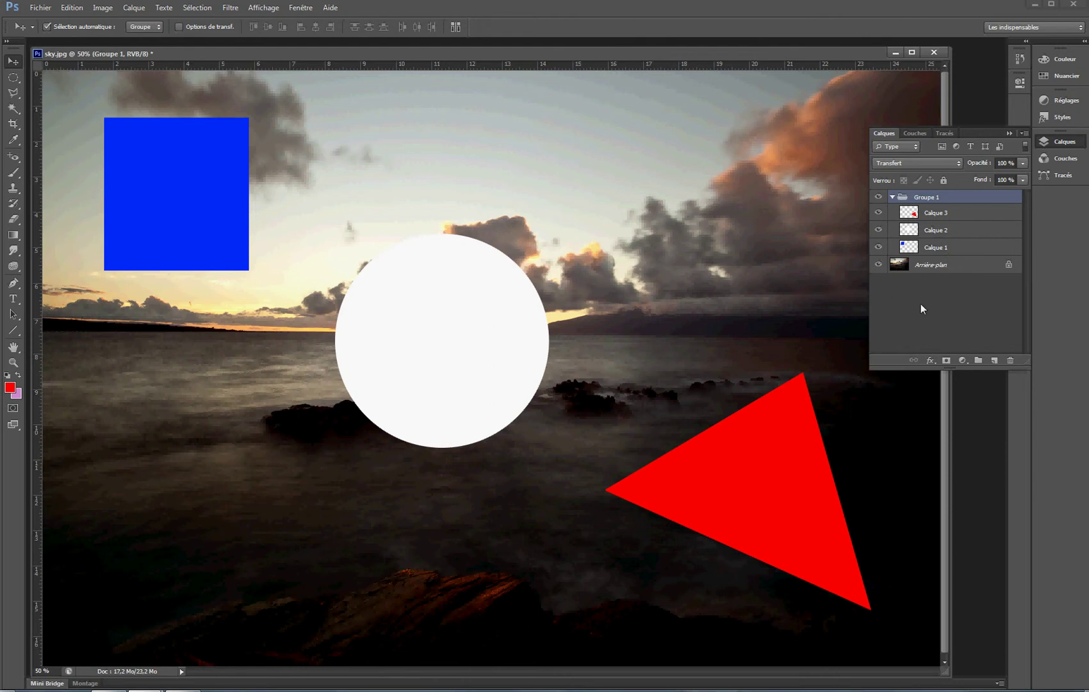
Starting from the Arrière-plan layer, auto-select Groupe 1 on the canvas and move its three shapes together slightly down and right.
left_click(939, 264)
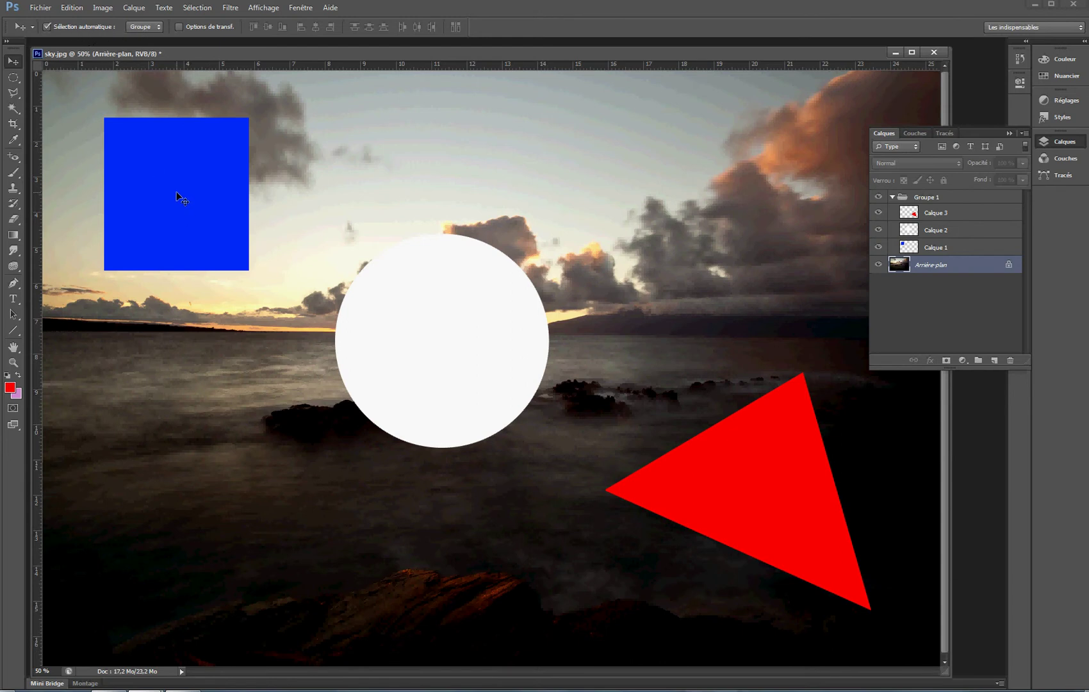
mouse_move(182, 194)
left_mouse_down()
mouse_move(191, 203)
mouse_move(168, 207)
left_mouse_up()
left_click_drag(743, 477, 783, 463)
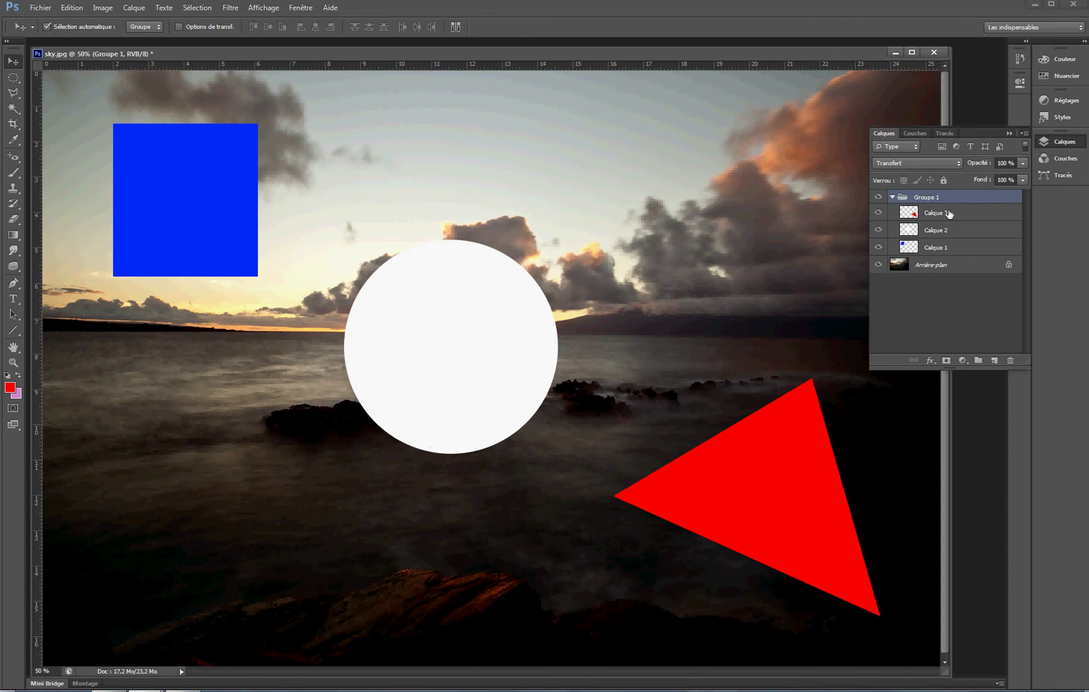
mouse_move(415, 334)
left_mouse_down()
mouse_move(438, 327)
mouse_move(390, 334)
mouse_move(421, 342)
mouse_move(391, 343)
mouse_move(413, 342)
mouse_move(406, 316)
mouse_move(413, 324)
left_mouse_up()
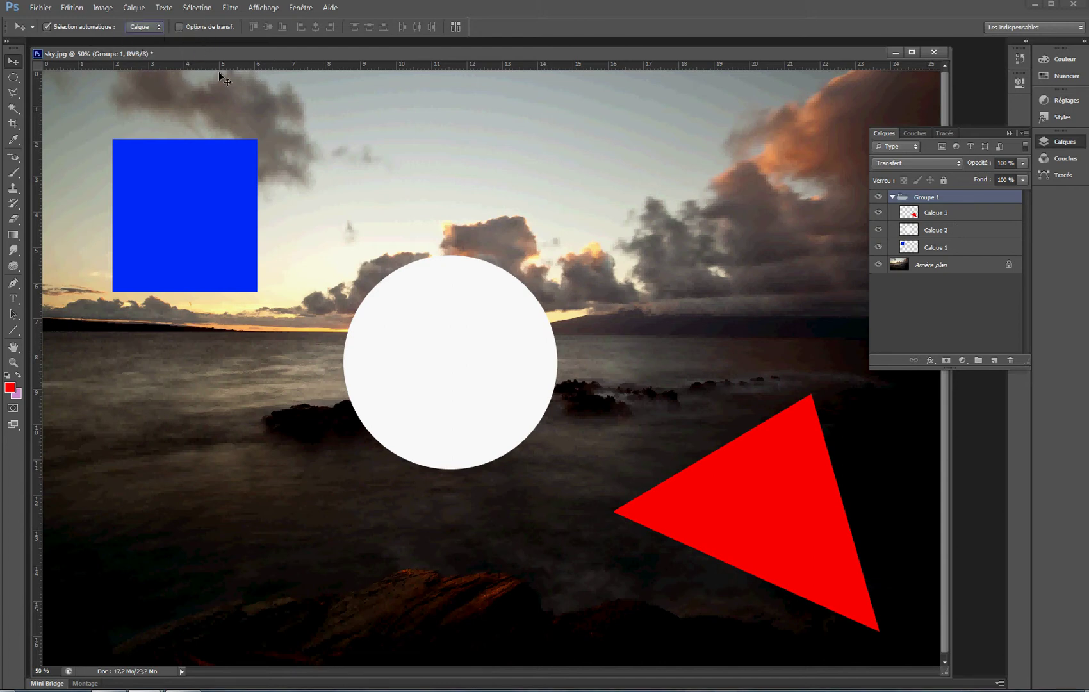
With auto-select set to Calque, show the transform controls for layer Calque 3 and move the triangle slightly up and left.
left_click(937, 214)
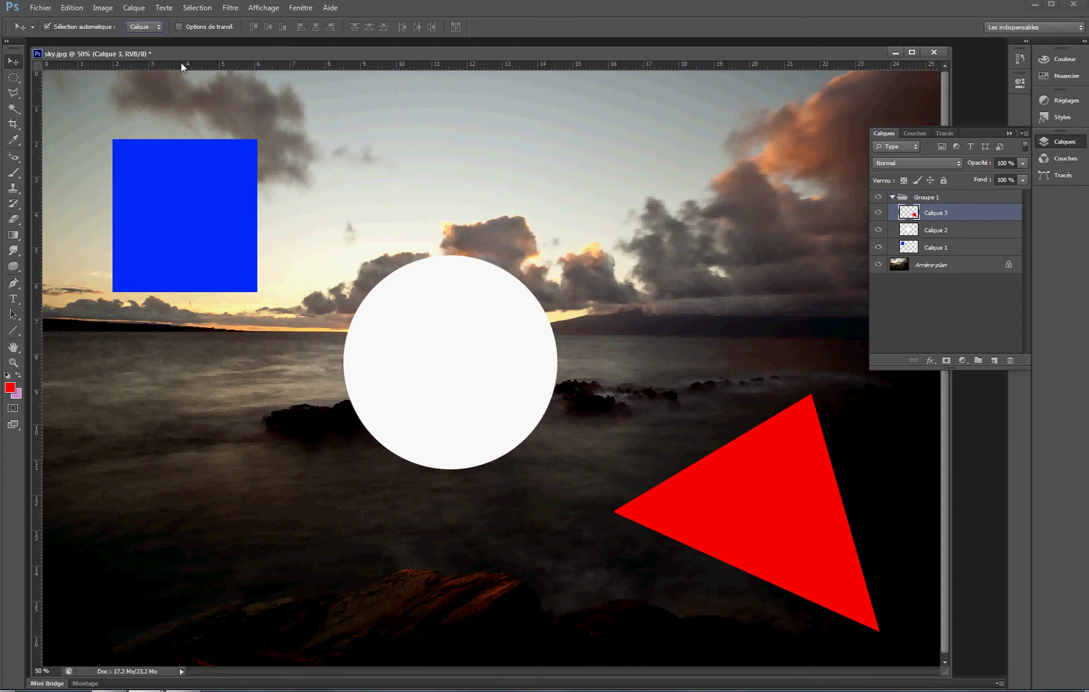
left_click(179, 27)
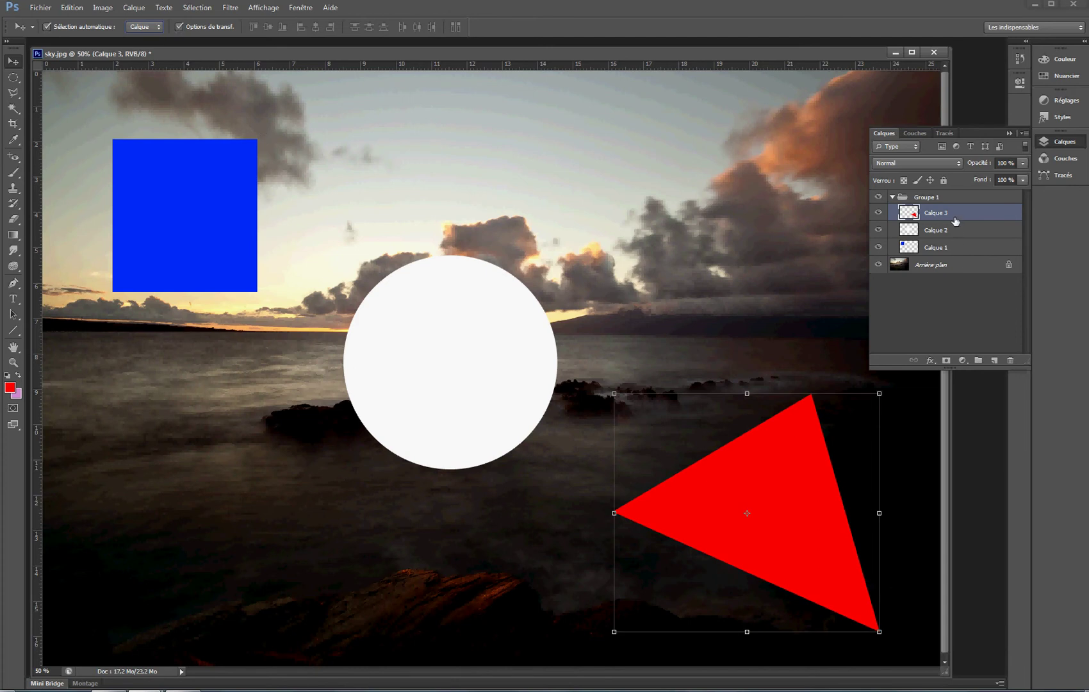
left_click_drag(792, 479, 791, 471)
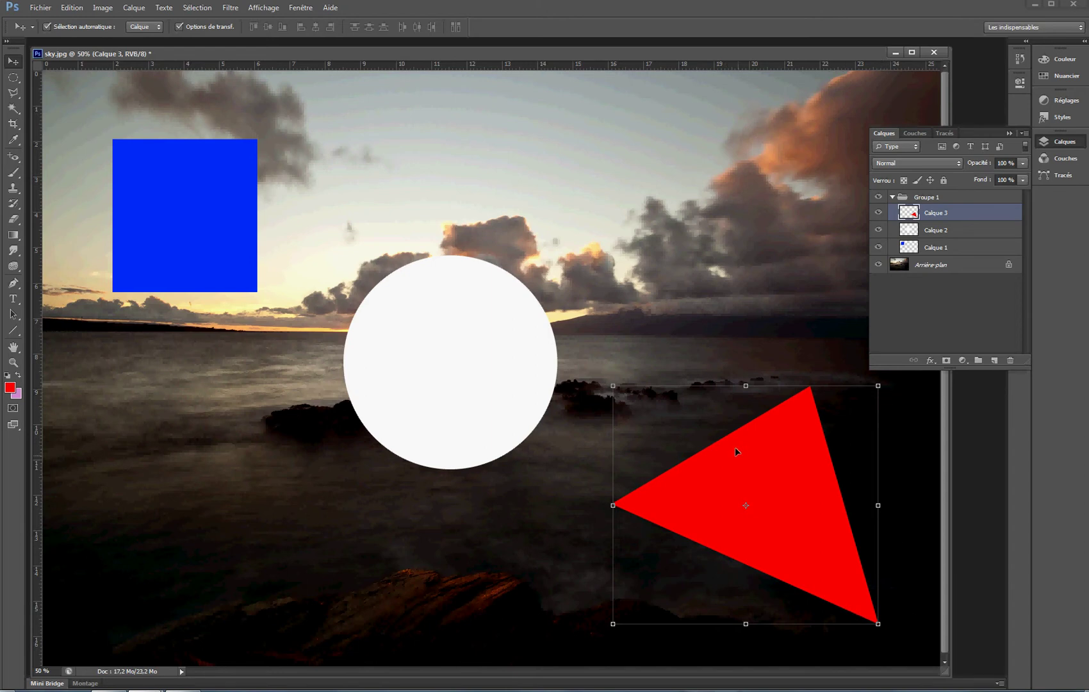
left_click_drag(735, 446, 731, 440)
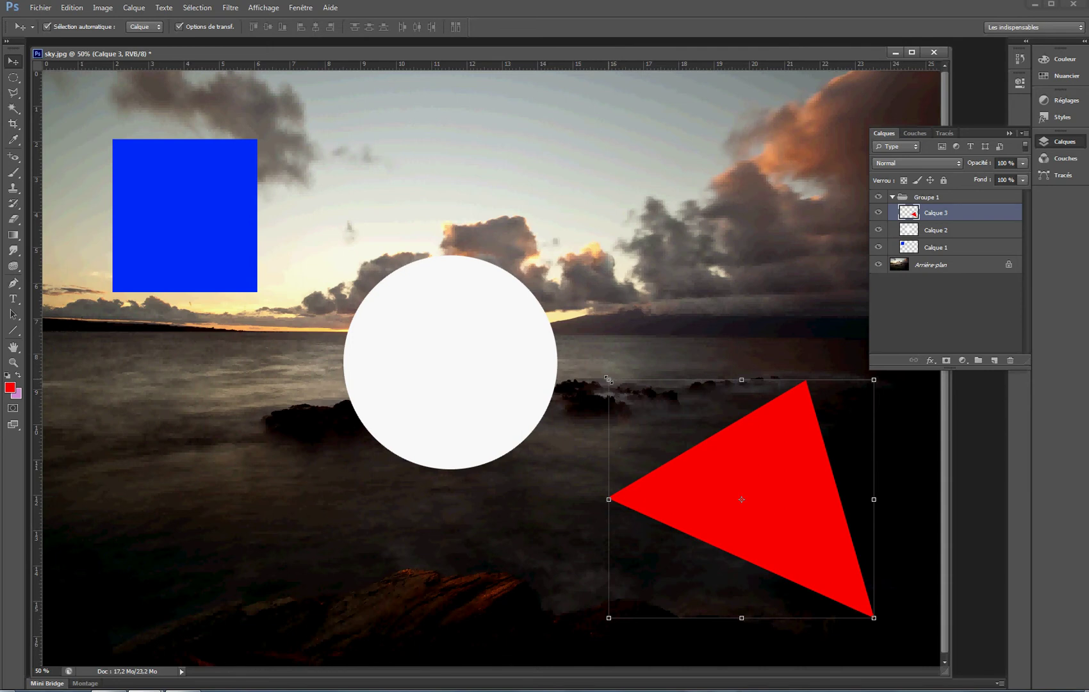
Transform the triangle on Calque 3 to 100.90% width and 94.98% height, and place its centre at about X 2344 and Y 1396.5 px.
left_click_drag(609, 379, 568, 390)
mouse_move(721, 389)
left_mouse_down()
mouse_move(710, 249)
mouse_move(710, 389)
left_mouse_up()
left_click_drag(569, 504, 631, 505)
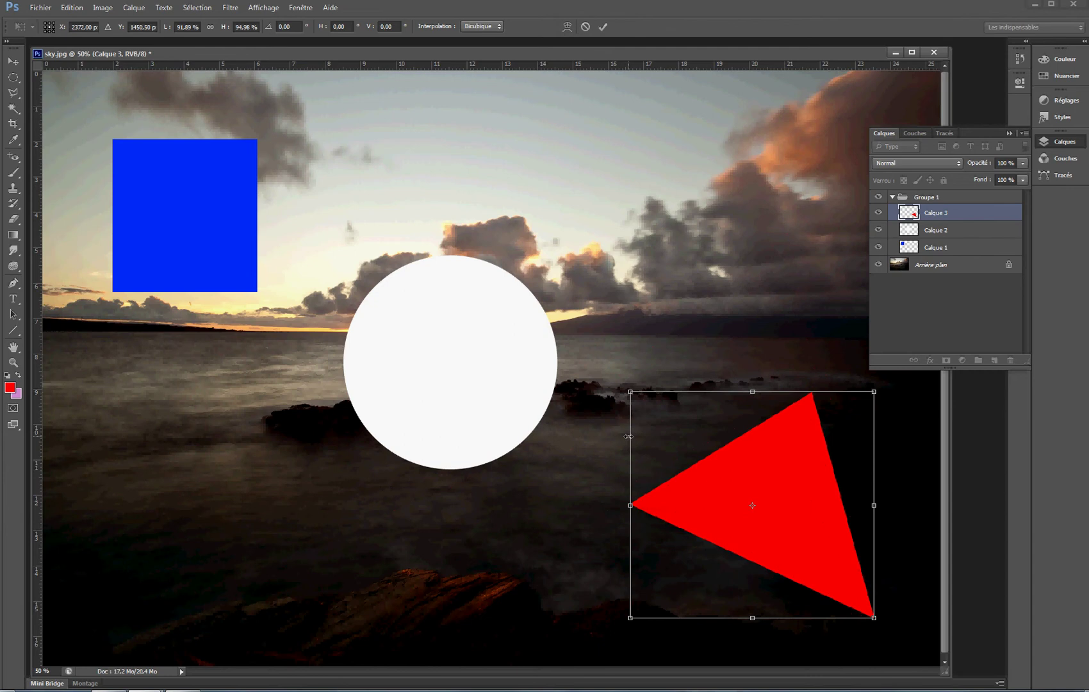
left_click_drag(628, 436, 607, 436)
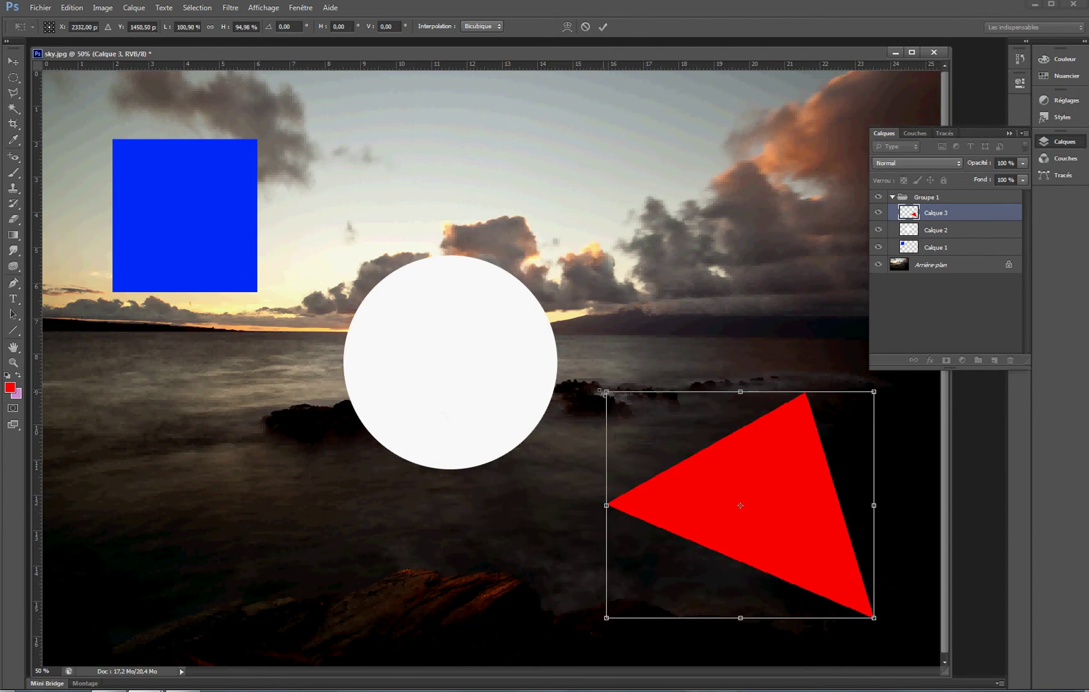
left_click_drag(734, 479, 743, 476)
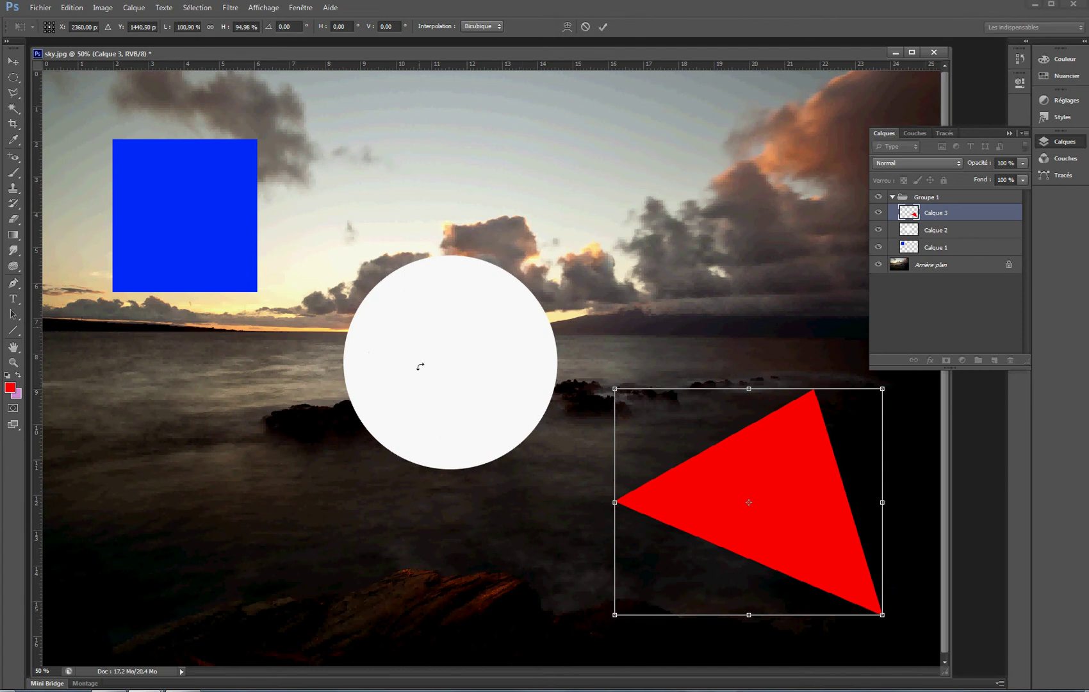
left_click_drag(758, 492, 752, 479)
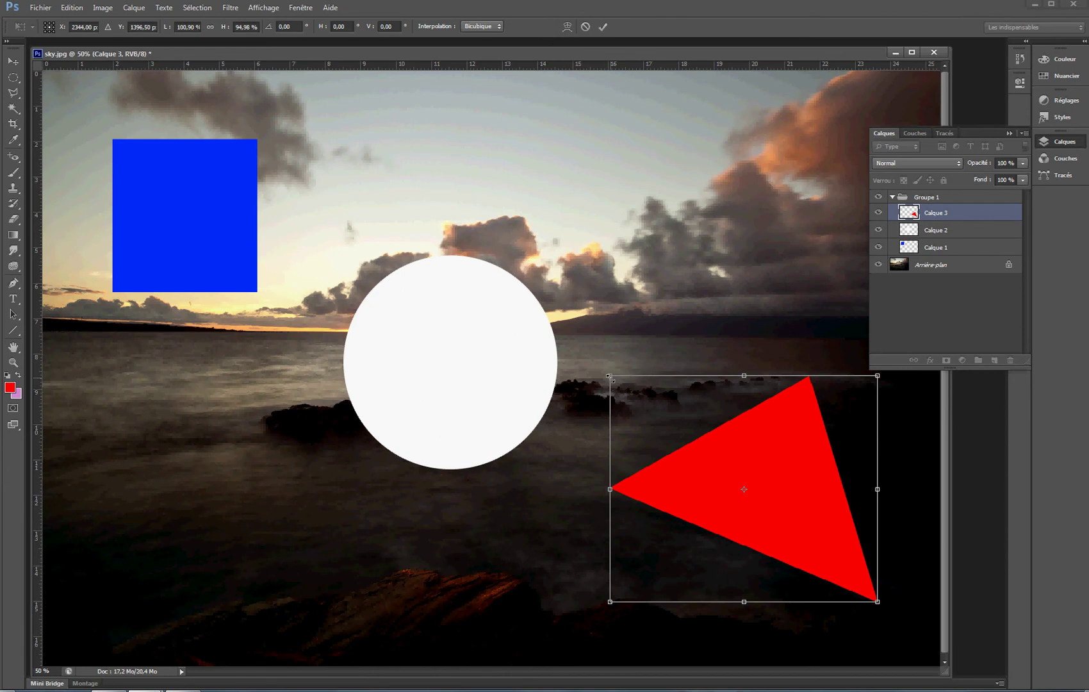
Stretch the triangle wider and flatten it to 112.61% width and 73.27% height, keeping its lower right corner fixed, and apply the transformation.
left_click_drag(608, 377, 543, 436)
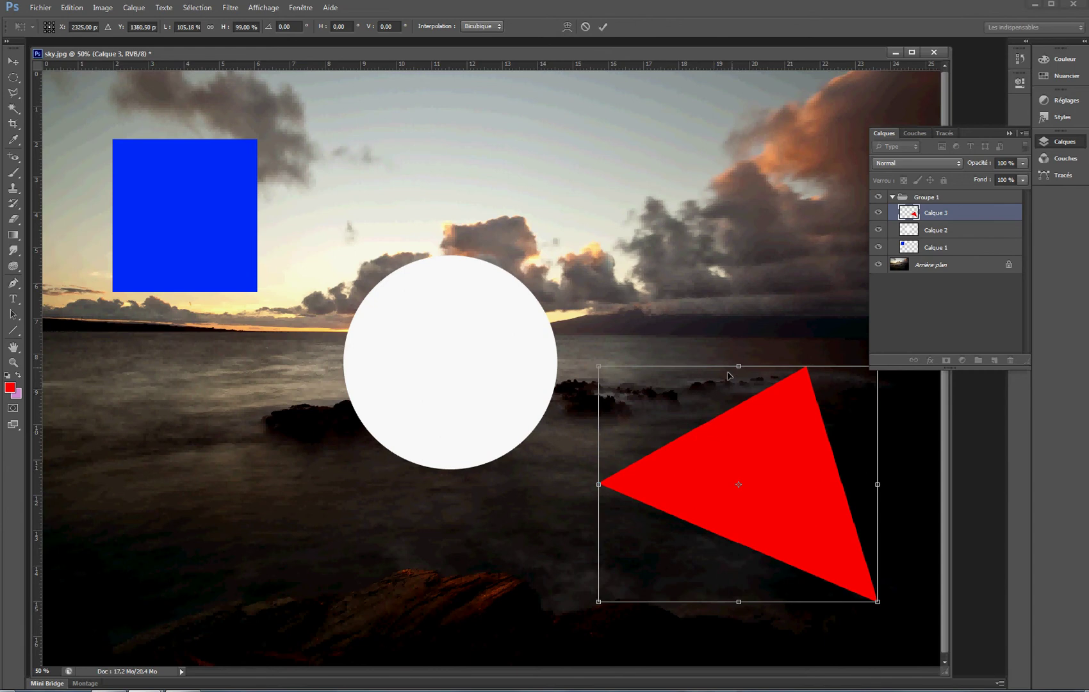
left_click_drag(738, 367, 747, 278)
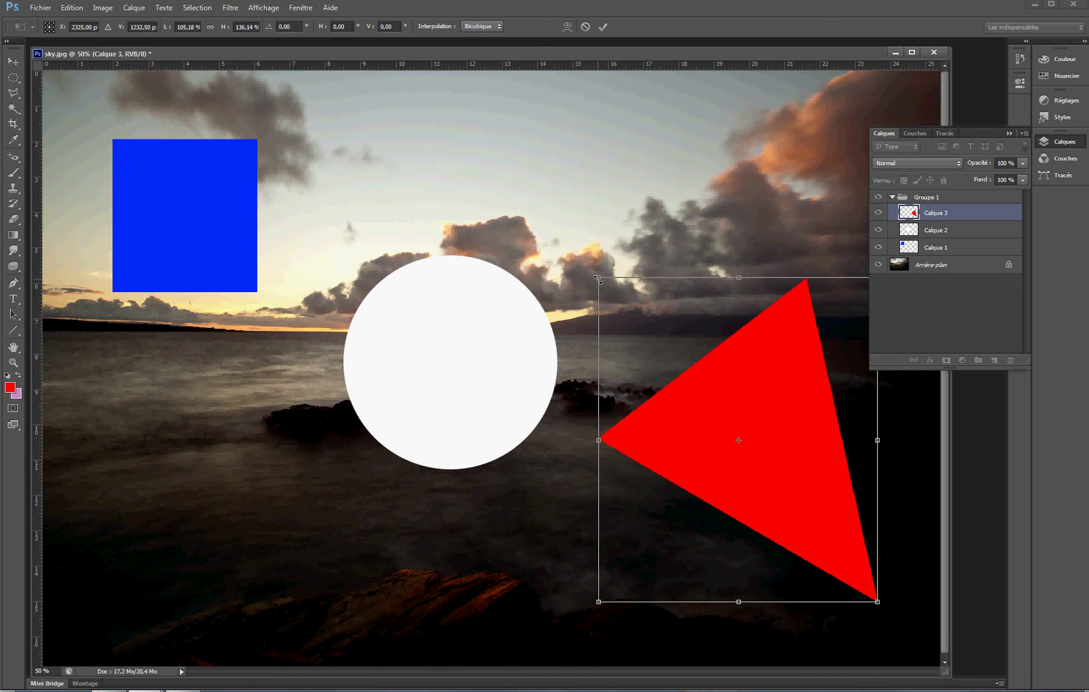
left_click_drag(597, 278, 634, 393)
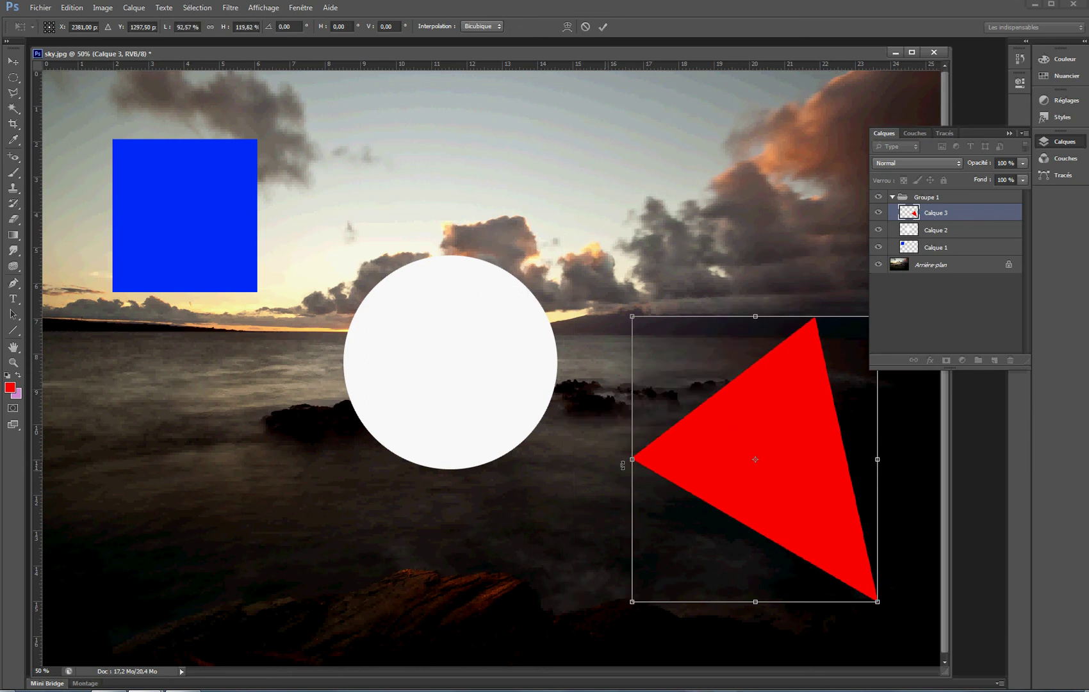
left_click_drag(633, 461, 388, 453)
left_click_drag(389, 316, 579, 427)
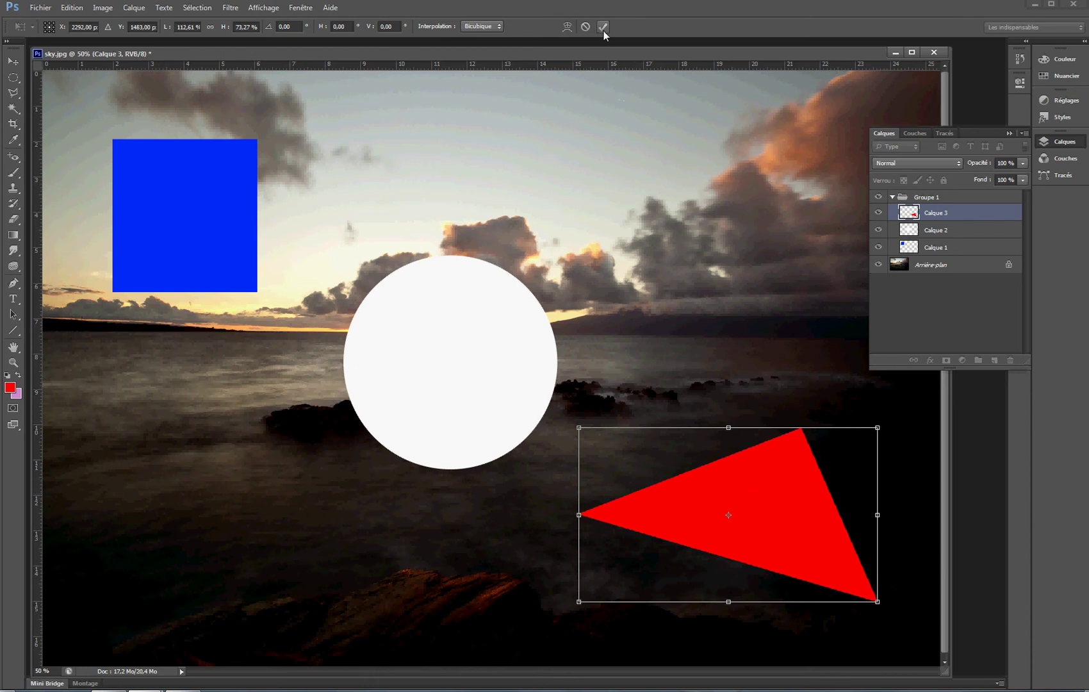
key("ctrl")
left_click(601, 28)
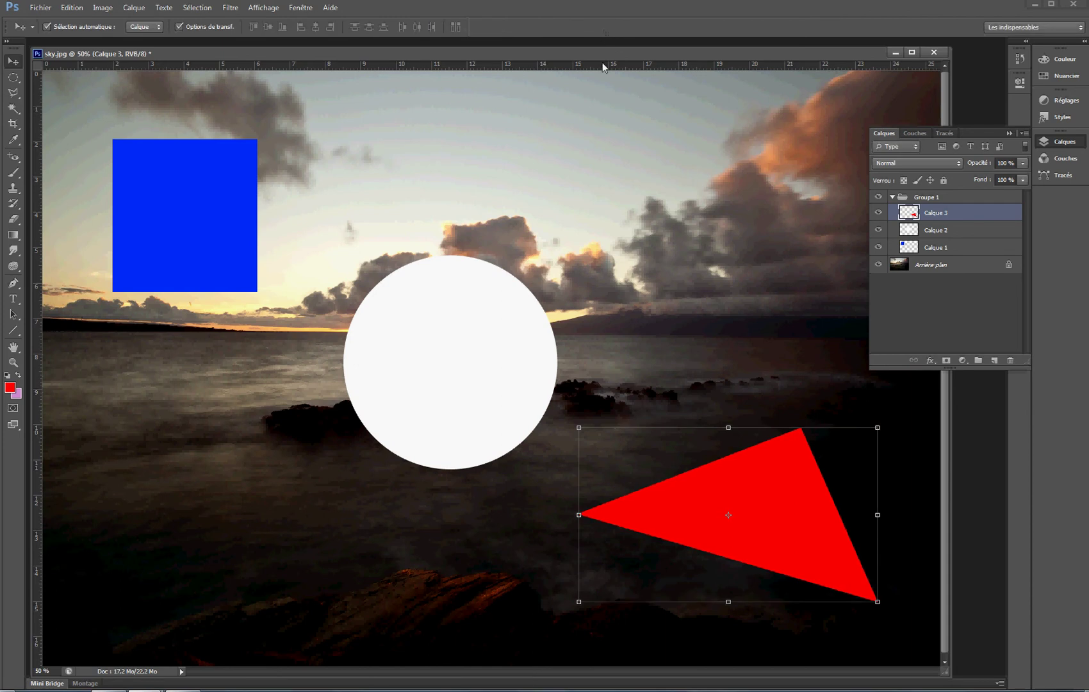
Hide the transform controls, and align layers Calque 1, Calque 2 and Calque 3 by their top edges, shifting them together slightly down and right.
left_click(179, 26)
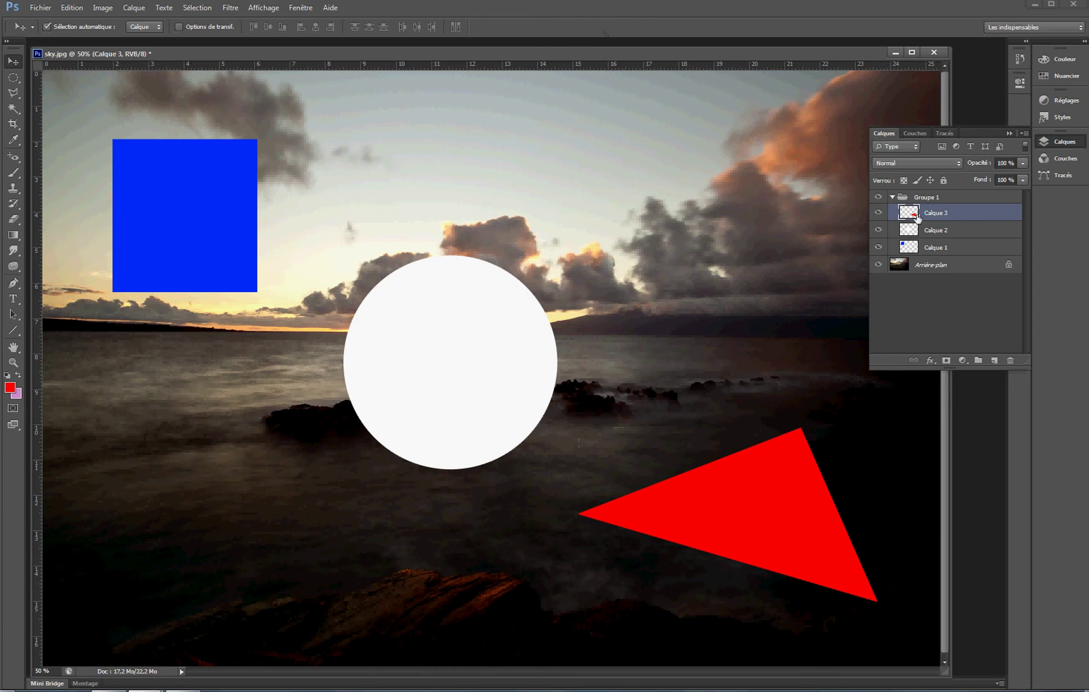
left_click(936, 230, "shift")
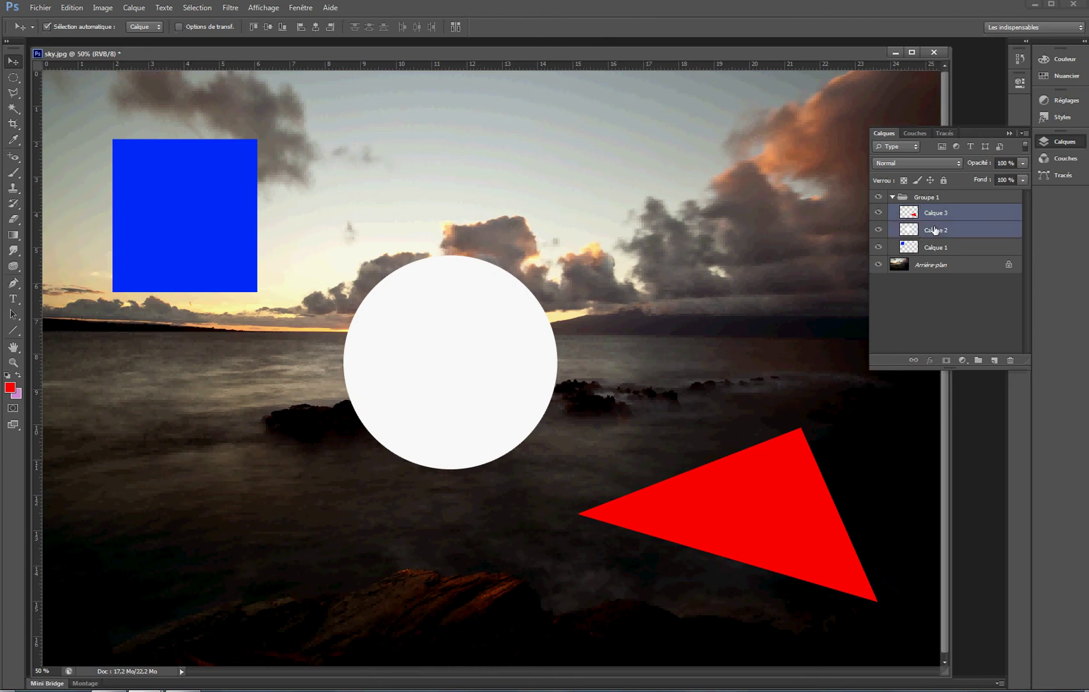
left_click(939, 248, "shift")
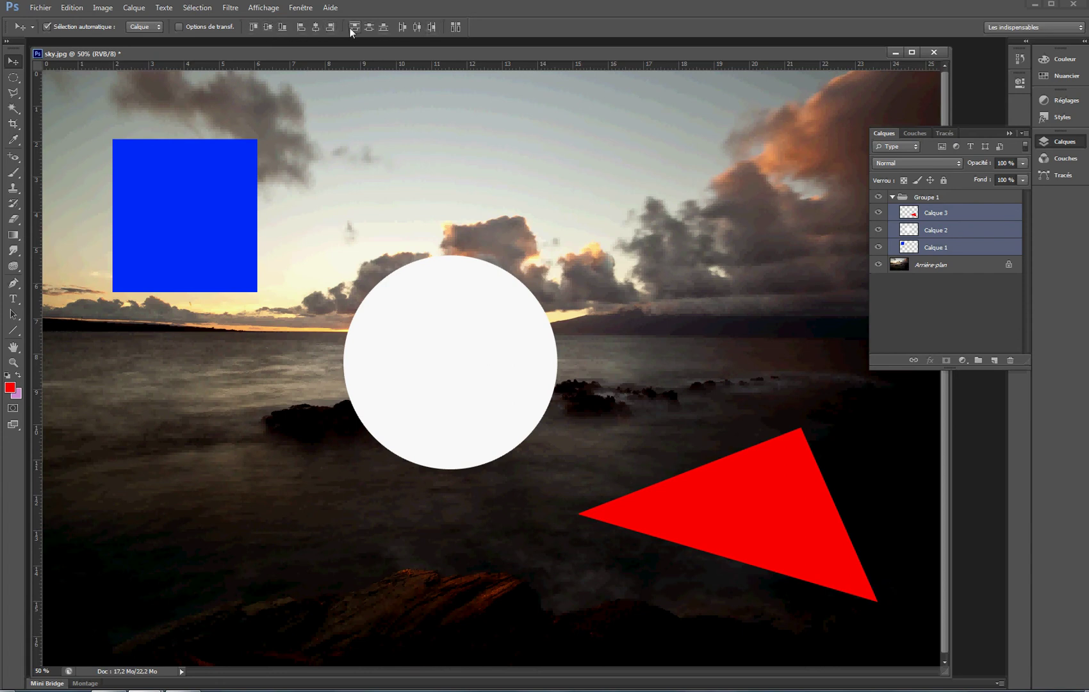
left_click(252, 26)
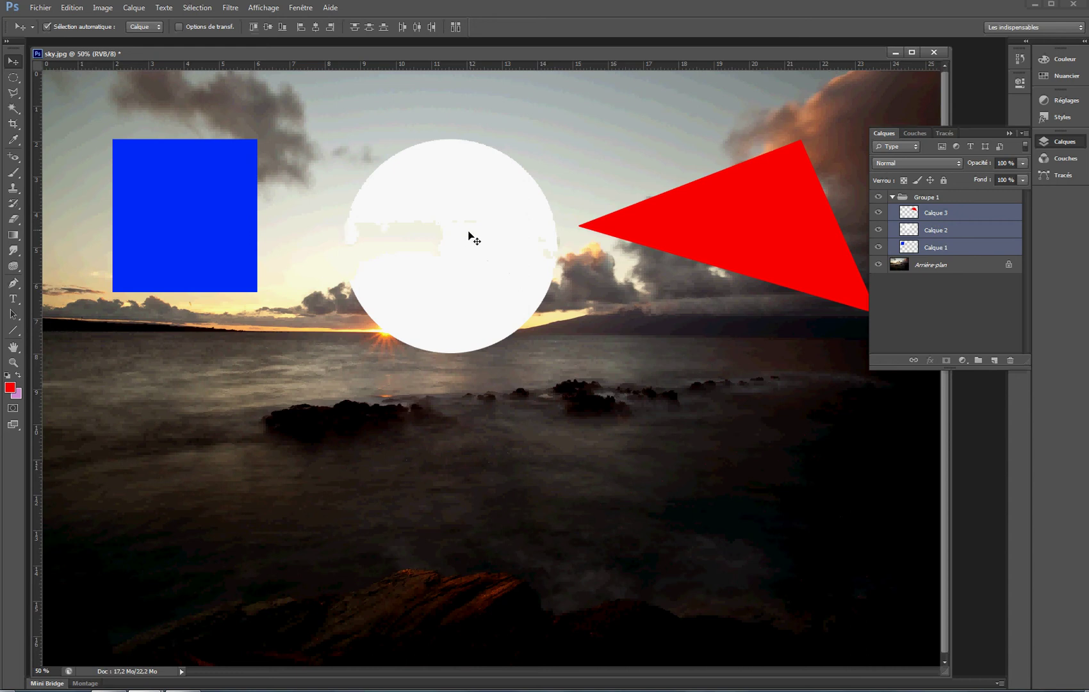
mouse_move(469, 236)
left_mouse_down()
mouse_move(423, 250)
mouse_move(474, 229)
left_mouse_up()
Add a horizontal guide above the three shapes, and try aligning them on their horizontal centres before undoing that alignment.
left_click_drag(497, 65, 503, 118)
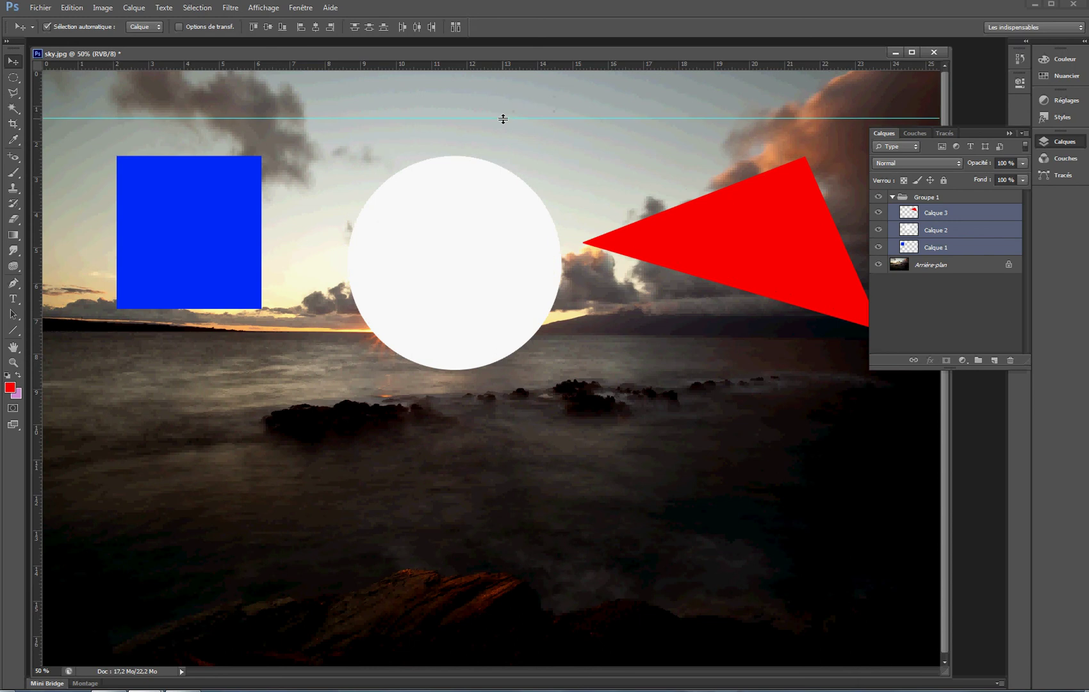
left_click(315, 27)
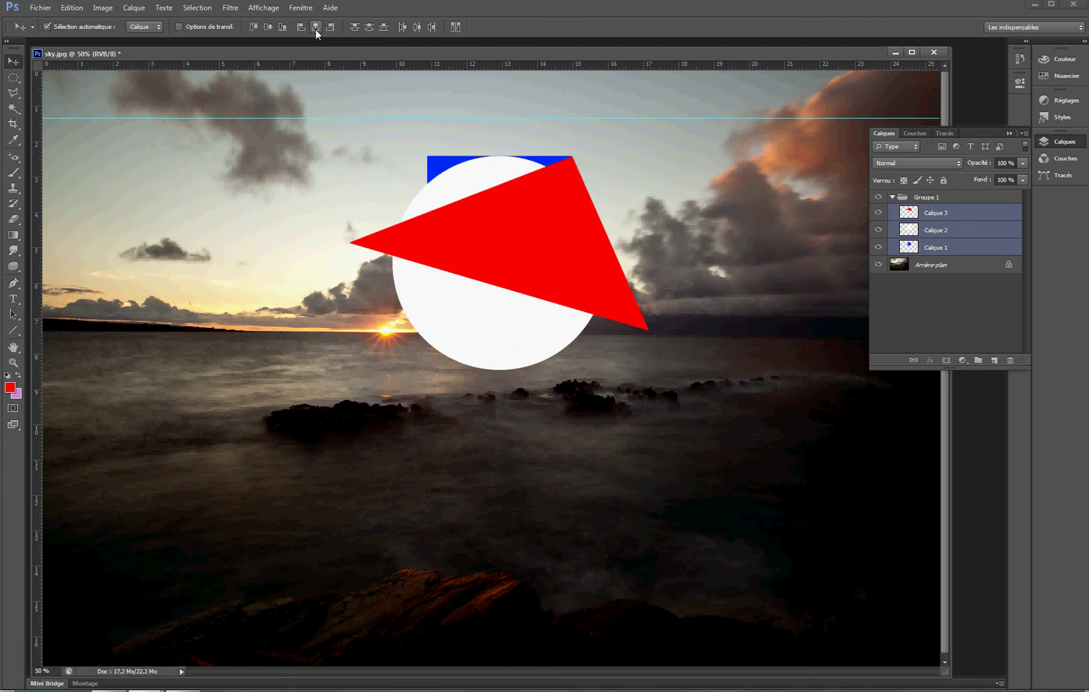
key("ctrl+z")
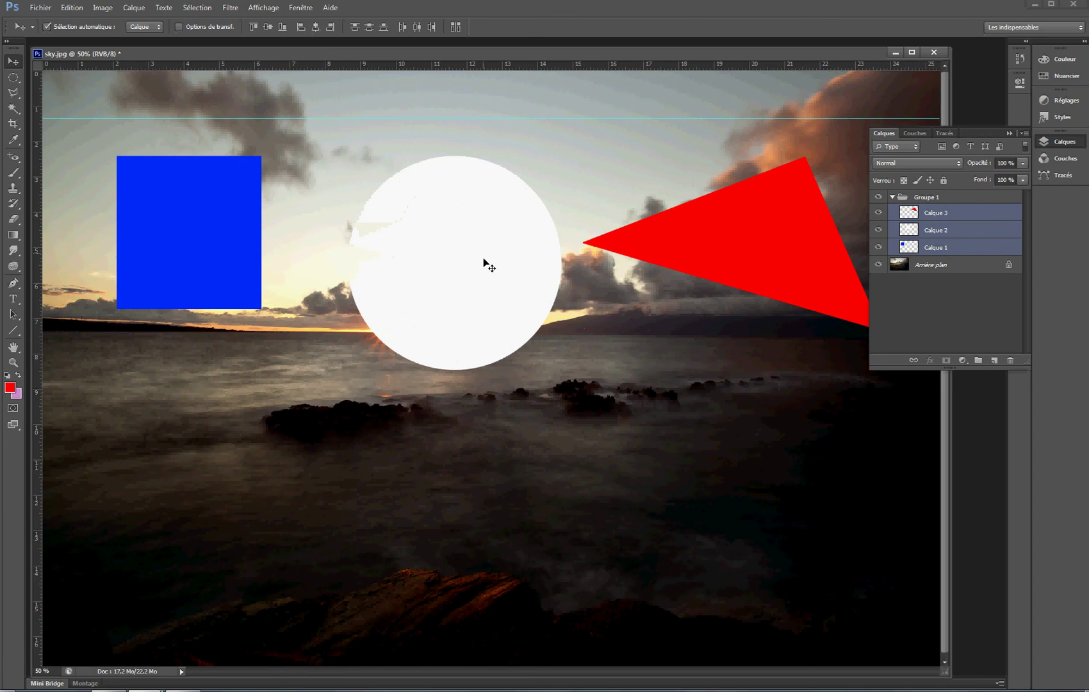
Move the circle down and left until it overlaps the square's lower right corner, and shift the triangle slightly up and left.
left_click(932, 234)
left_click_drag(510, 282, 342, 366)
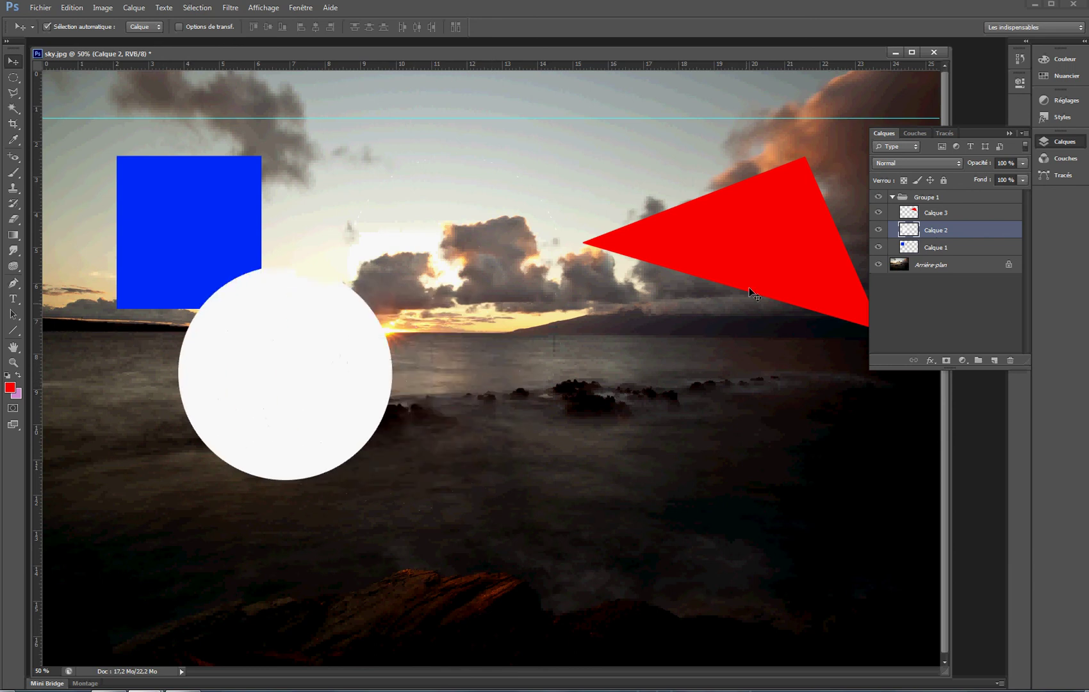
left_click_drag(749, 287, 718, 275)
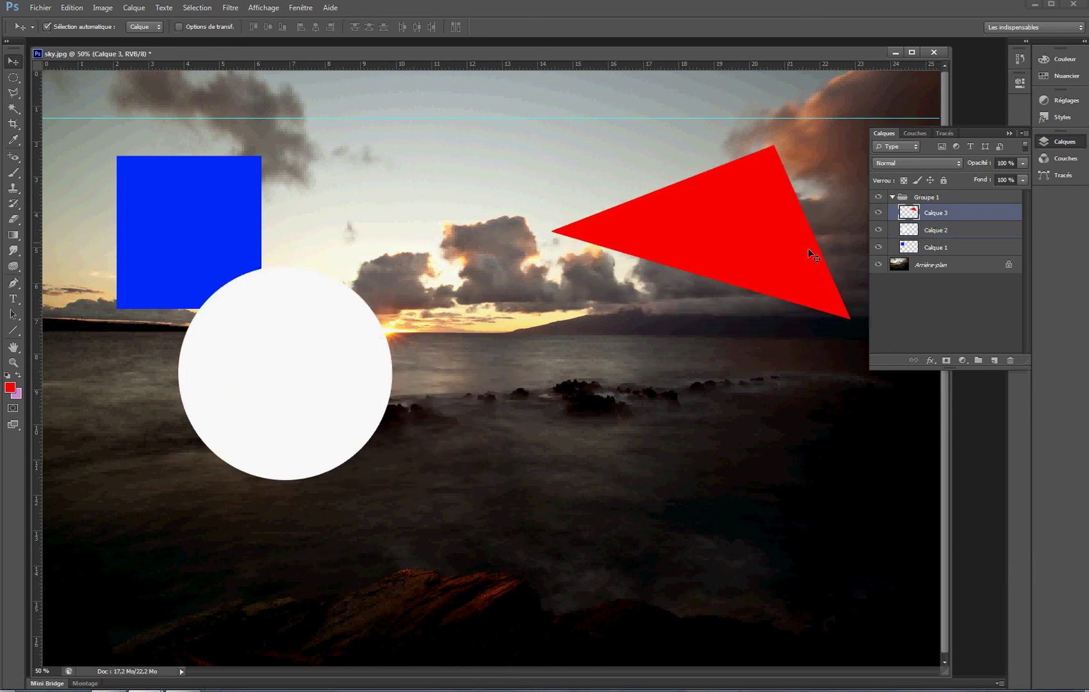
Distribute layers Calque 1, Calque 2 and Calque 3 evenly by their horizontal centres.
left_click(939, 231, "ctrl")
left_click(947, 248, "ctrl")
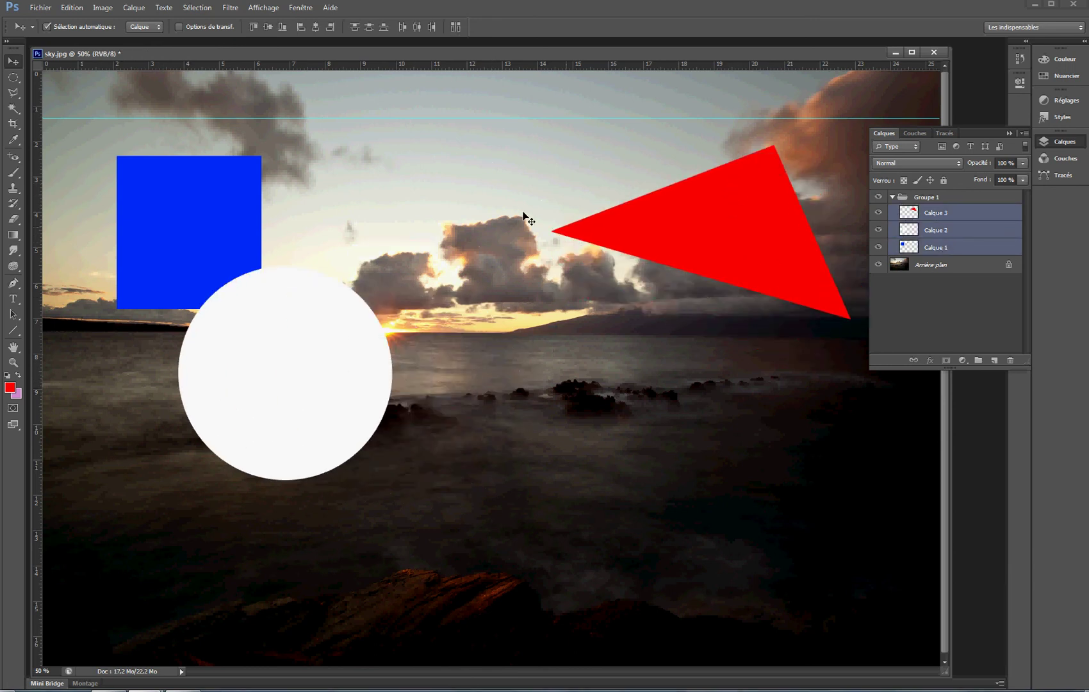
left_click(415, 29)
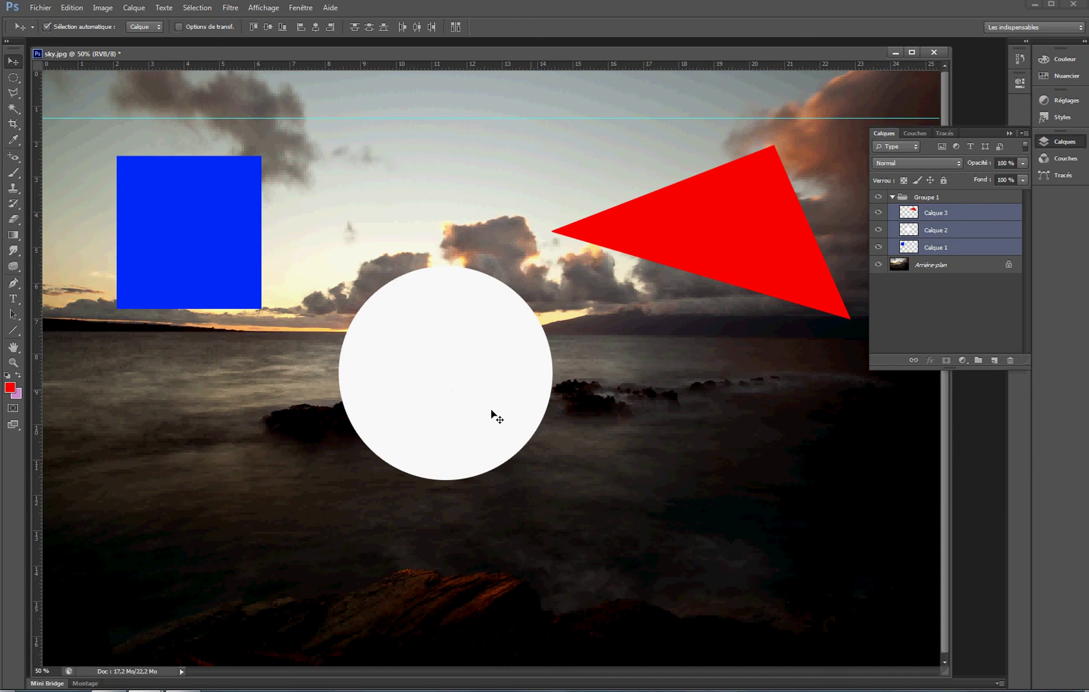
Align the three shapes on their vertical centres, and shift them together slightly on the canvas.
mouse_move(461, 381)
left_mouse_down()
mouse_move(459, 360)
mouse_move(472, 398)
left_mouse_up()
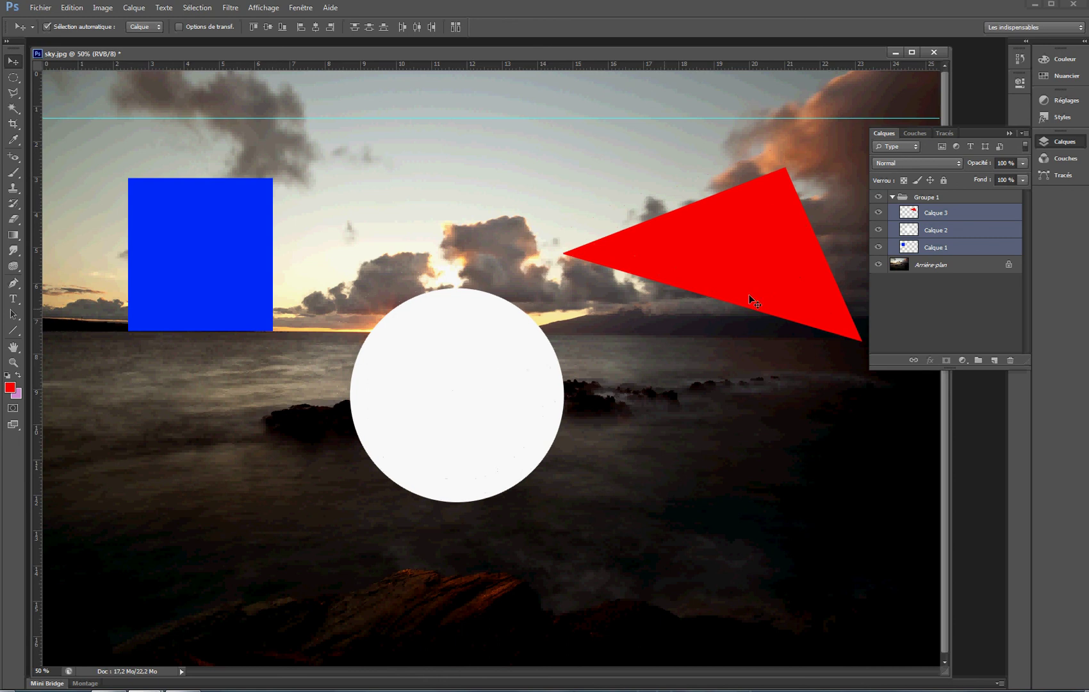
left_click(268, 27)
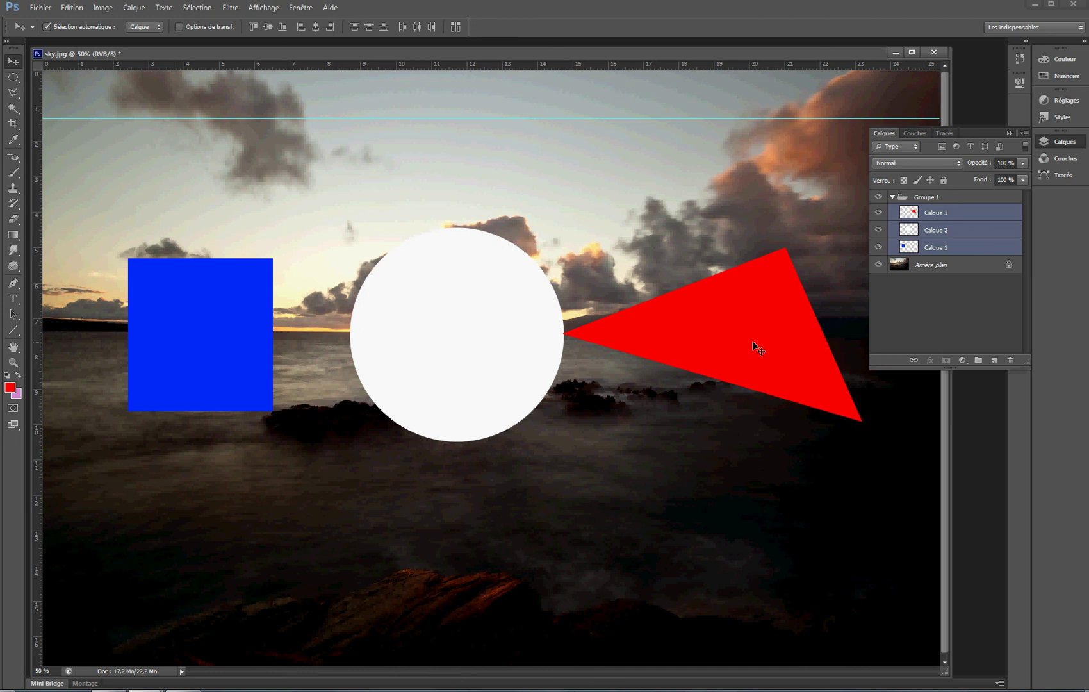
mouse_move(753, 345)
left_mouse_down()
mouse_move(763, 361)
mouse_move(757, 339)
left_mouse_up()
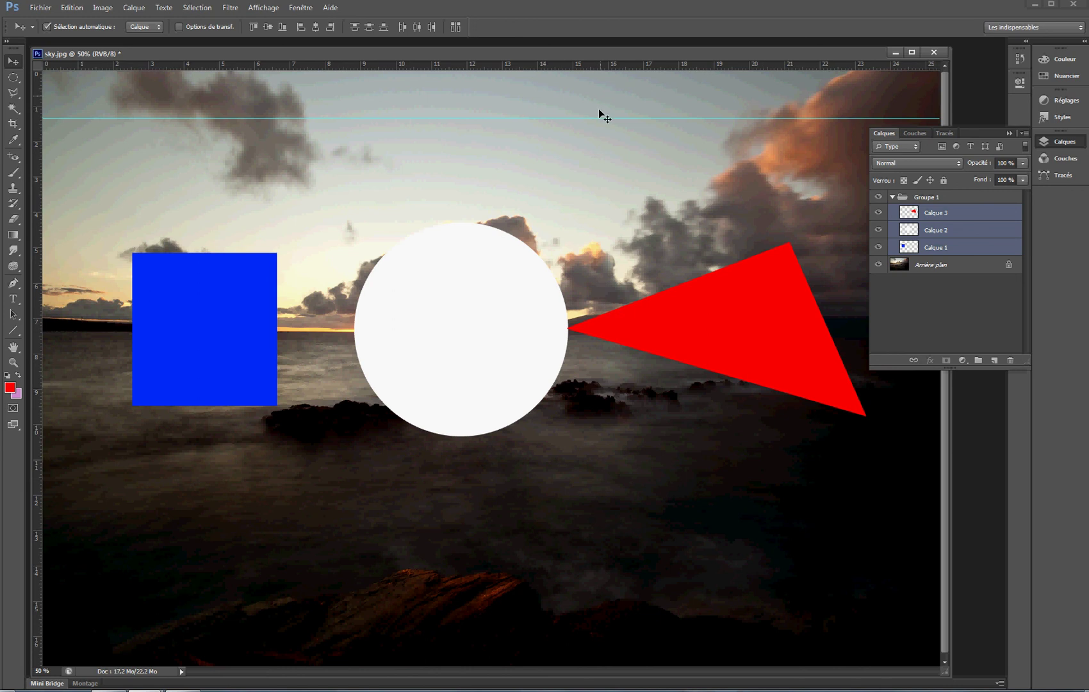
Check the centre alignment by lowering the horizontal guide to about 7.32 cm across the shapes, and remove the guide.
left_click_drag(598, 114, 605, 331)
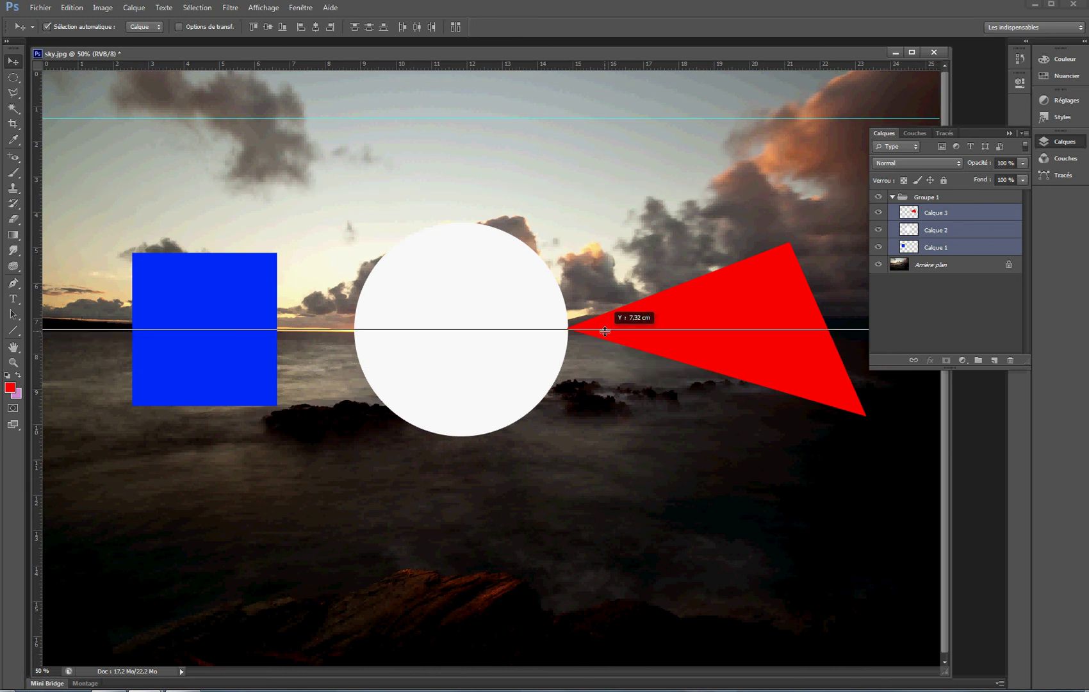
left_click_drag(605, 331, 595, 65)
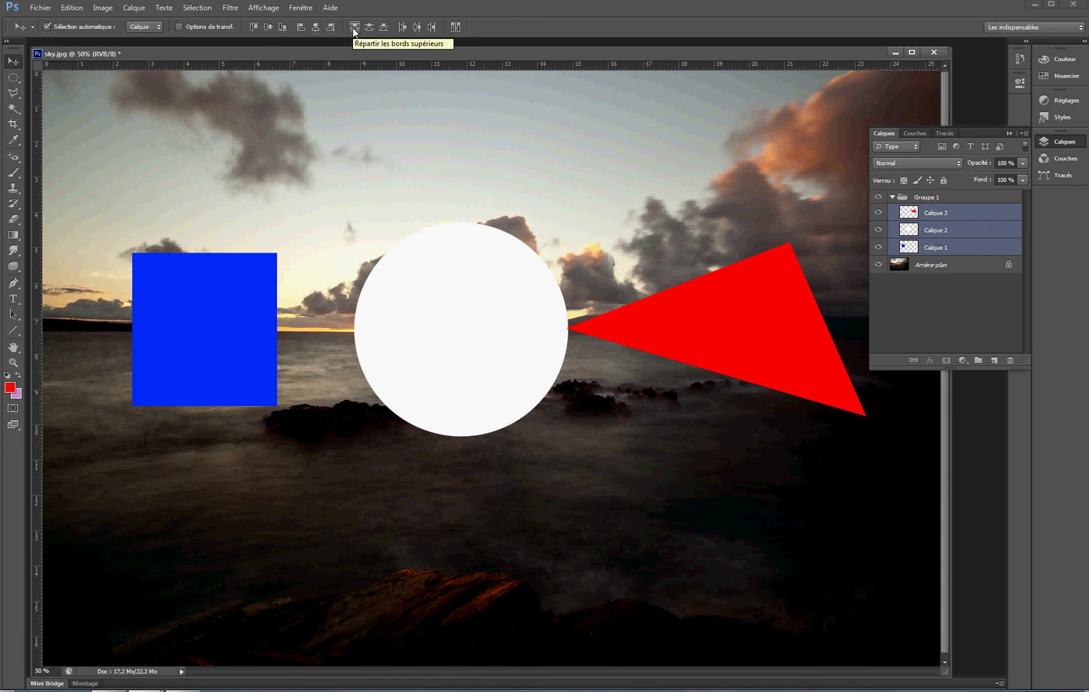
Try to auto-align the three selected layers with the Automatique projection, leaving both lens corrections off.
left_click(454, 30)
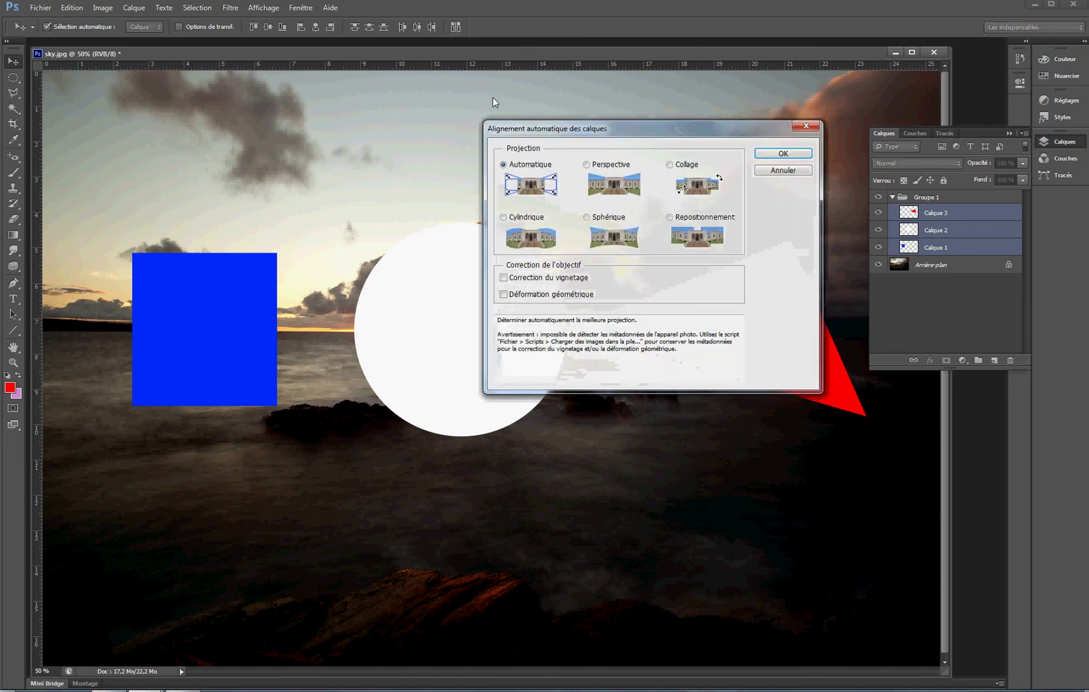
left_click_drag(631, 134, 482, 152)
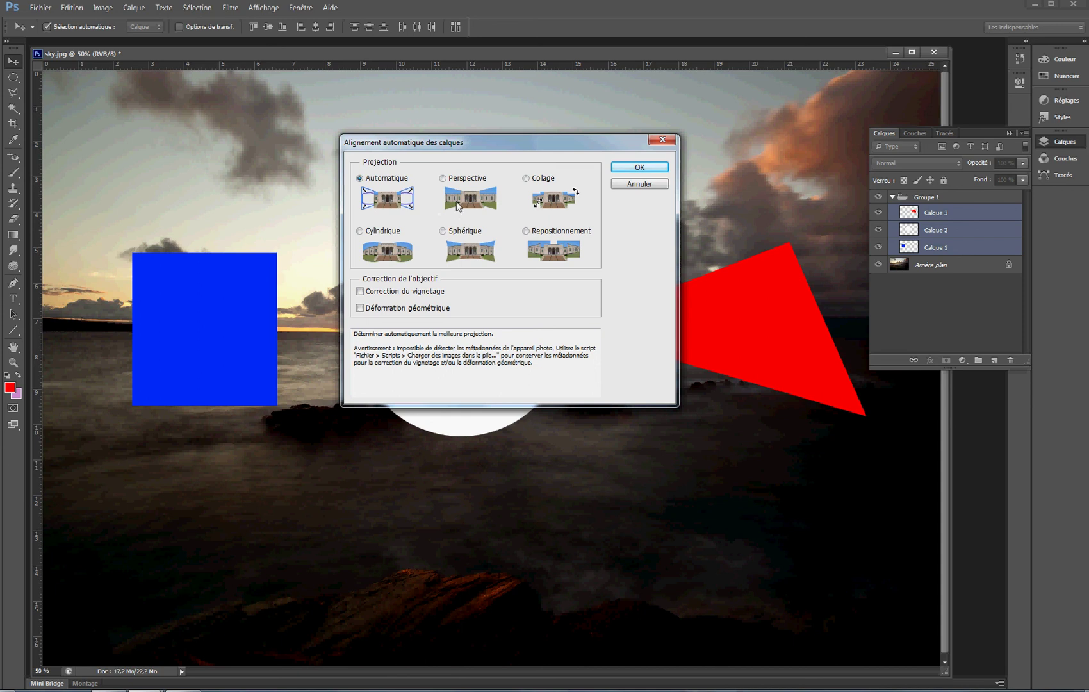
left_click_drag(483, 144, 551, 170)
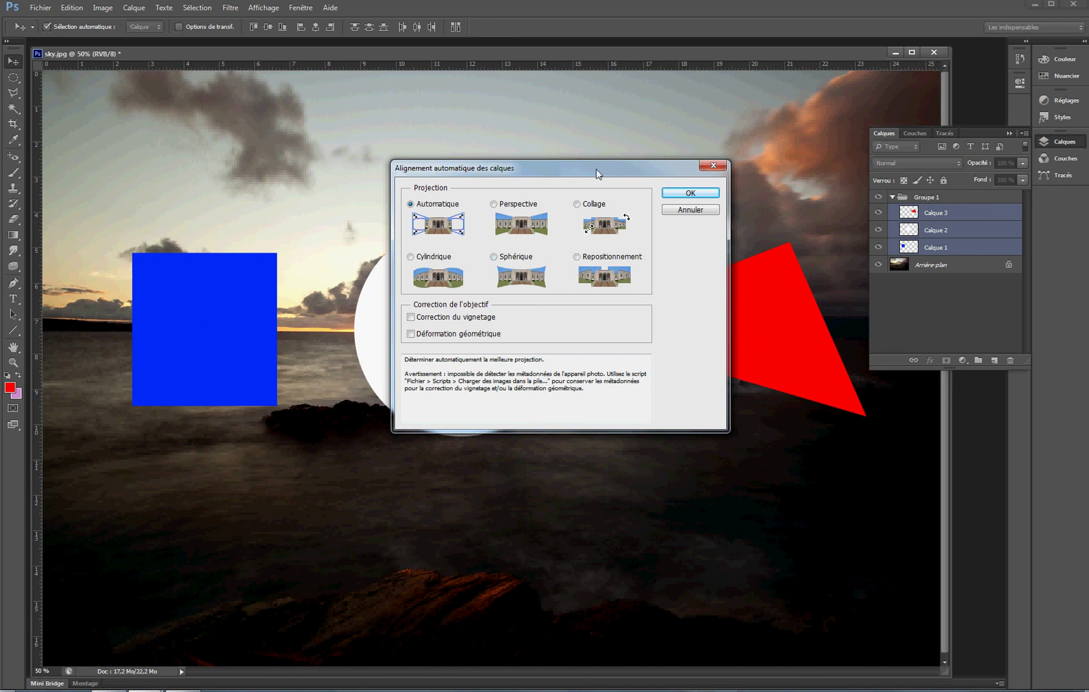
left_click_drag(597, 171, 549, 209)
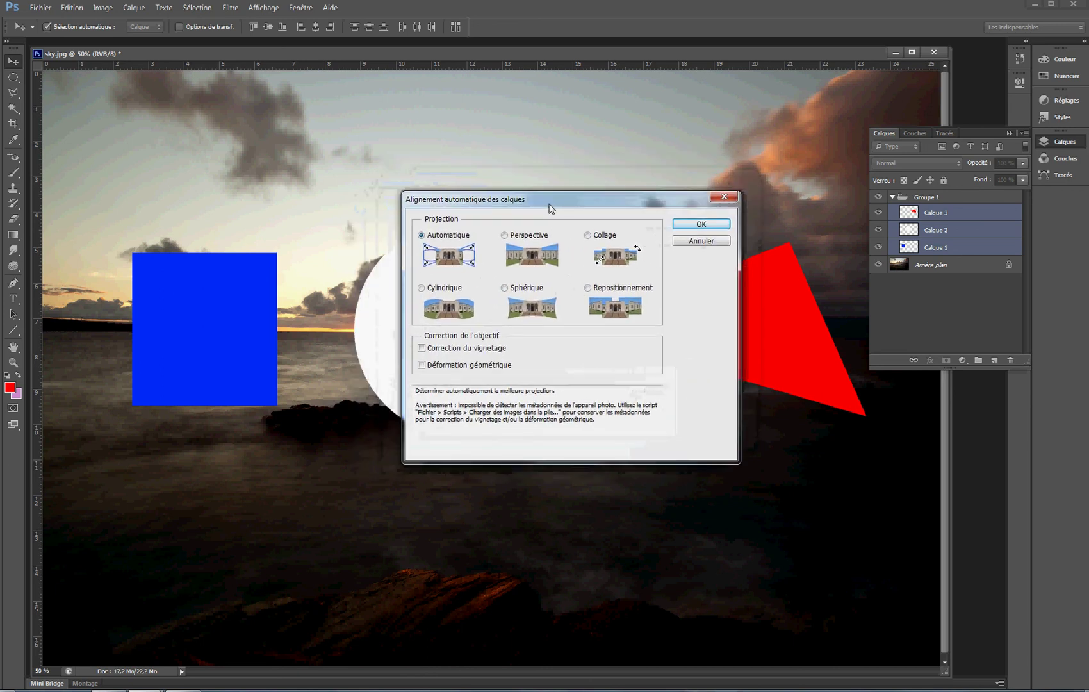
left_click(691, 226)
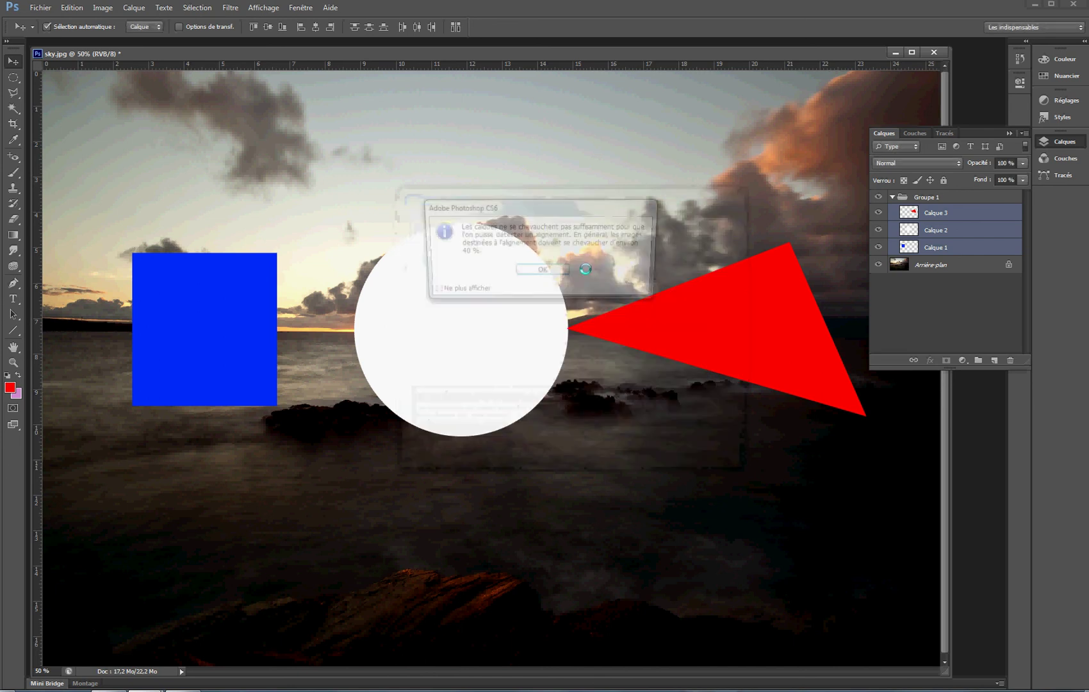
left_click(547, 272)
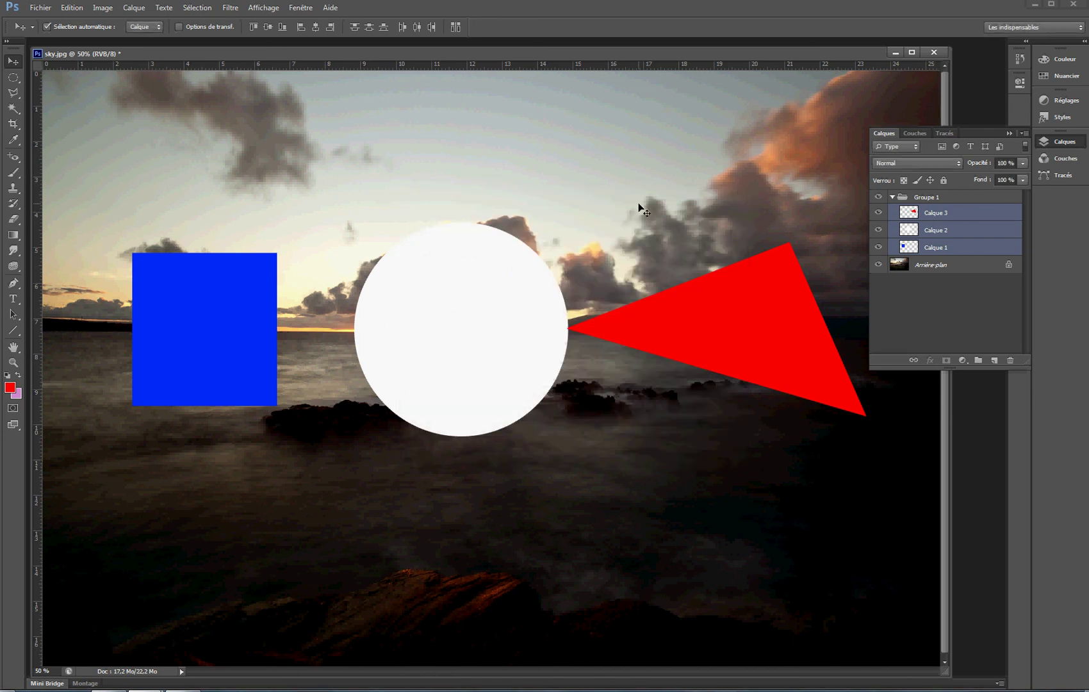